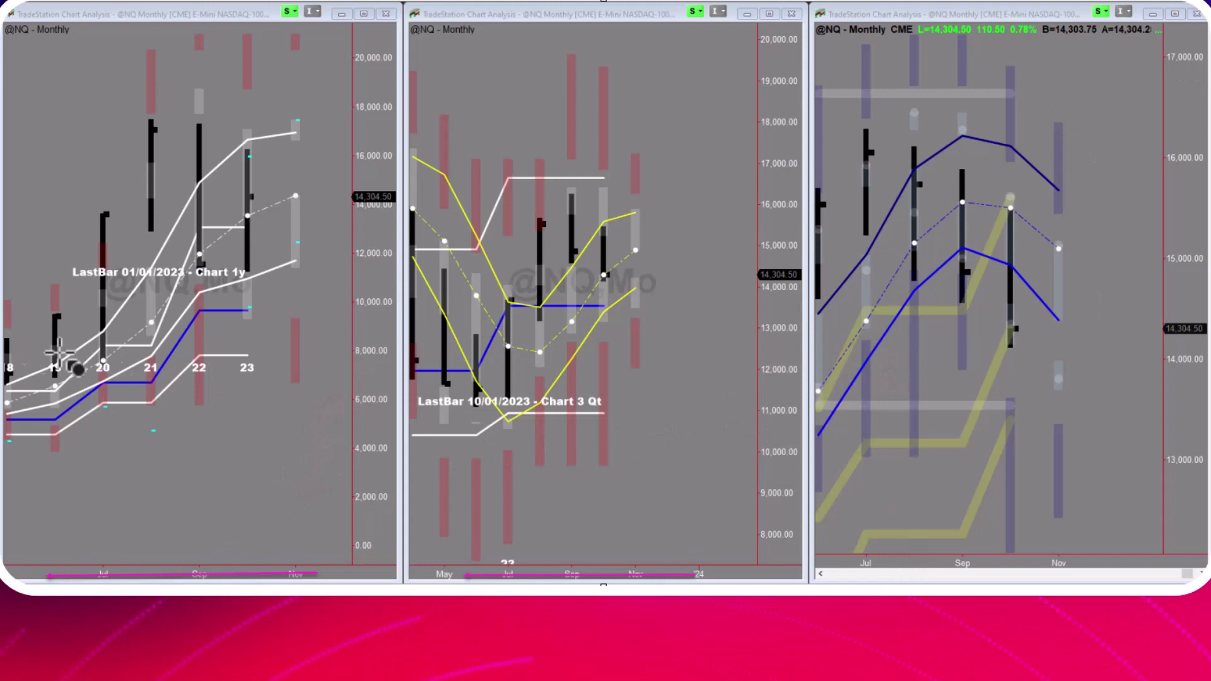
Box the support zone near 8,000 and draw two magenta arrows above the early bars
left_click_drag(58, 352, 314, 391)
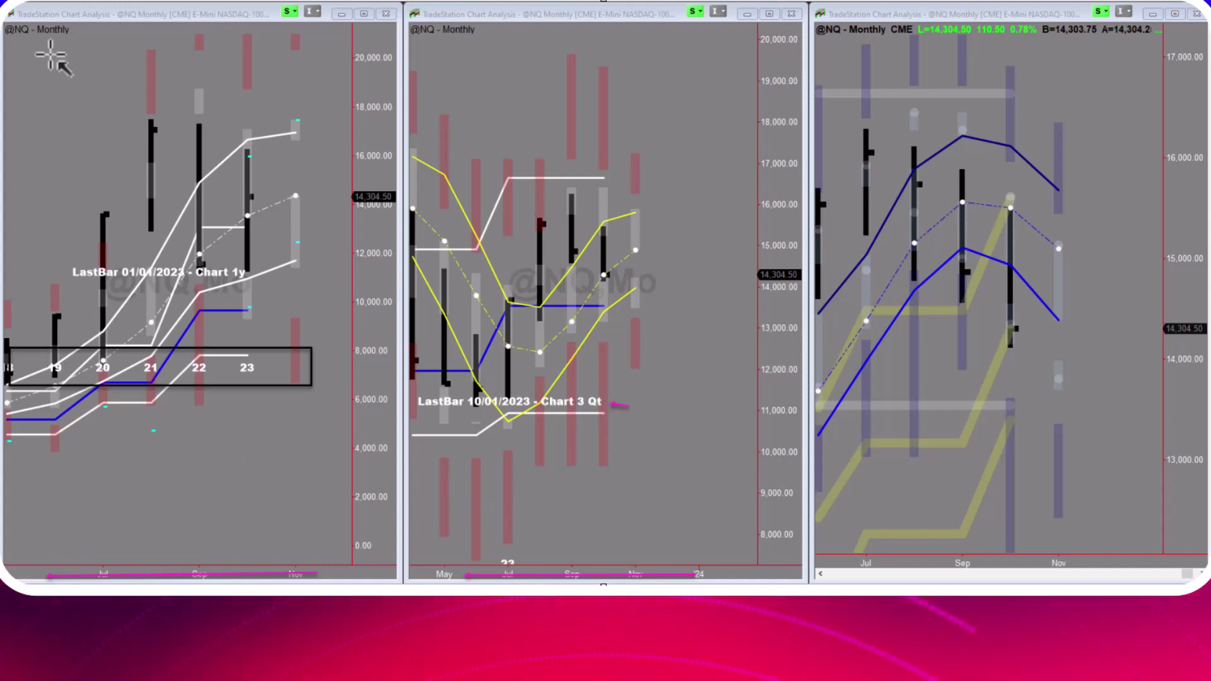
left_click_drag(50, 54, 58, 111)
left_click_drag(82, 56, 87, 90)
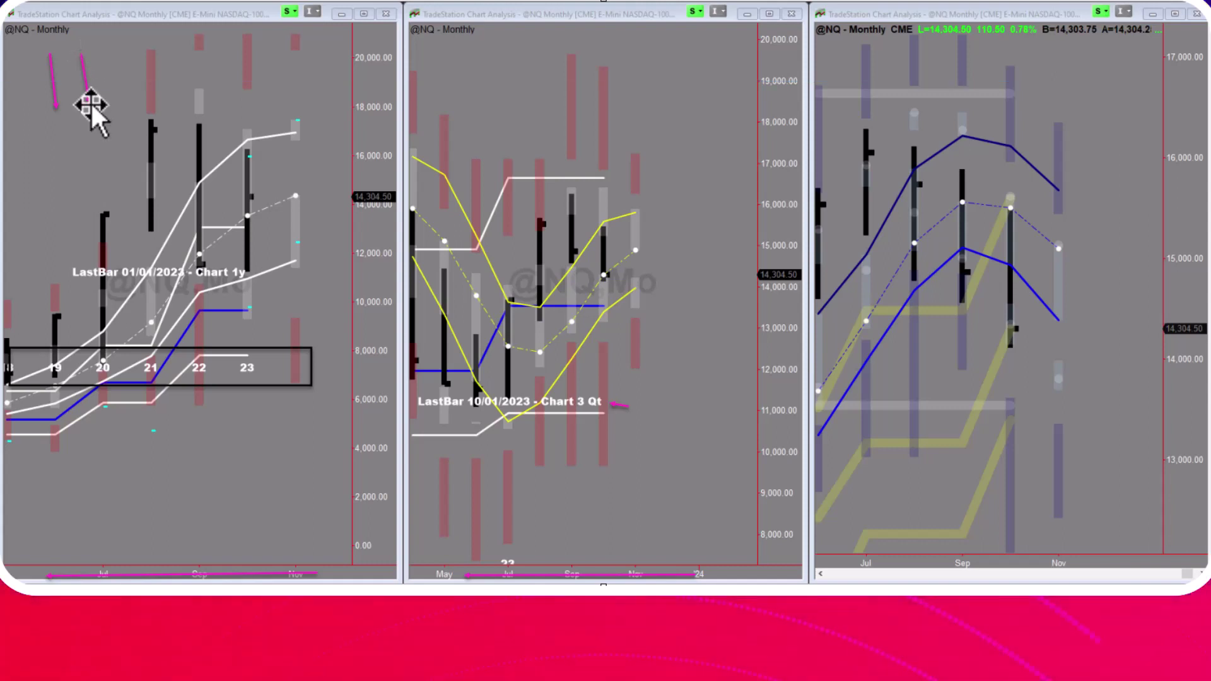
Add a third magenta arrow, adjust its lower end, and draw a rising trend line from bar 21
mouse_move(145, 56)
left_mouse_down()
mouse_move(150, 95)
mouse_move(203, 102)
mouse_move(208, 263)
mouse_move(208, 249)
mouse_move(255, 273)
mouse_move(266, 186)
left_mouse_up()
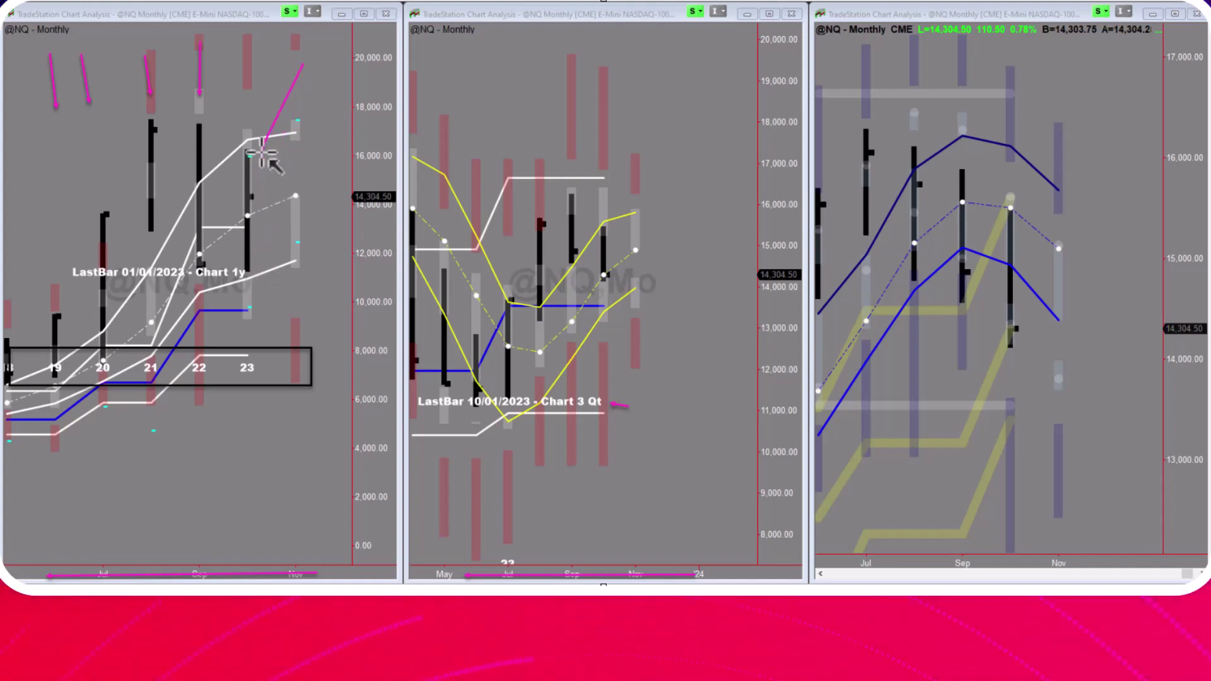
left_click_drag(263, 189, 262, 191)
left_click_drag(146, 340, 200, 252)
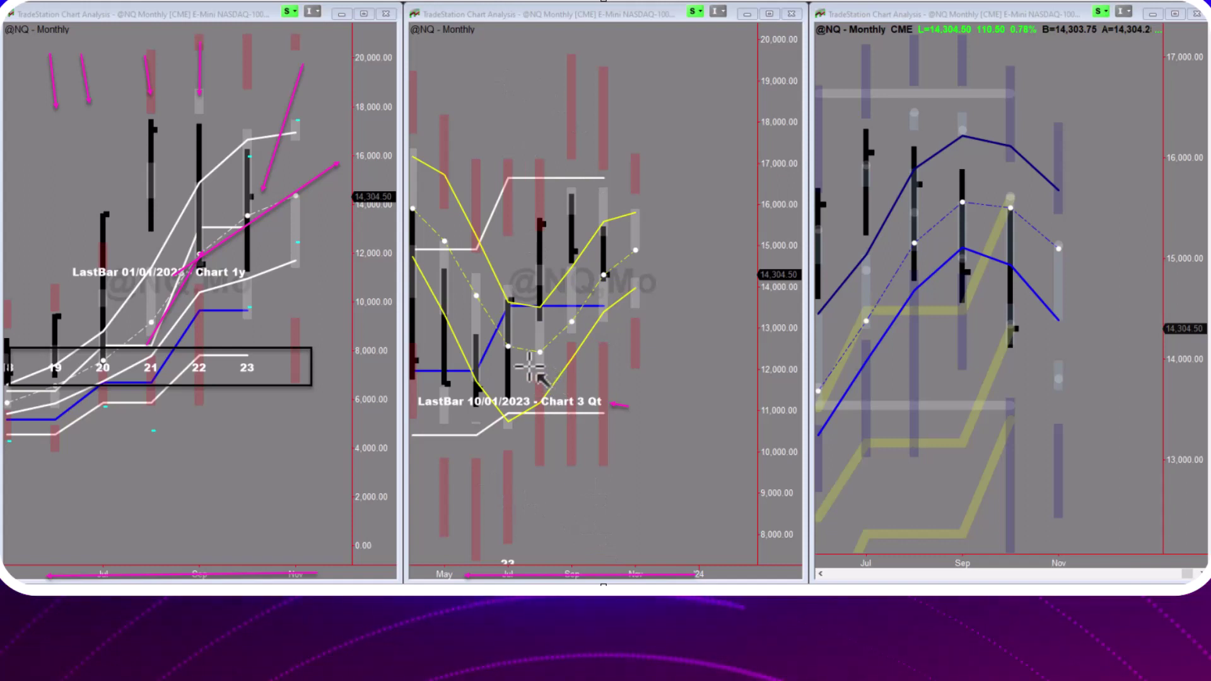
Draw a rising magenta trend line and two magenta arrows on the middle chart
left_click_drag(621, 261, 628, 252)
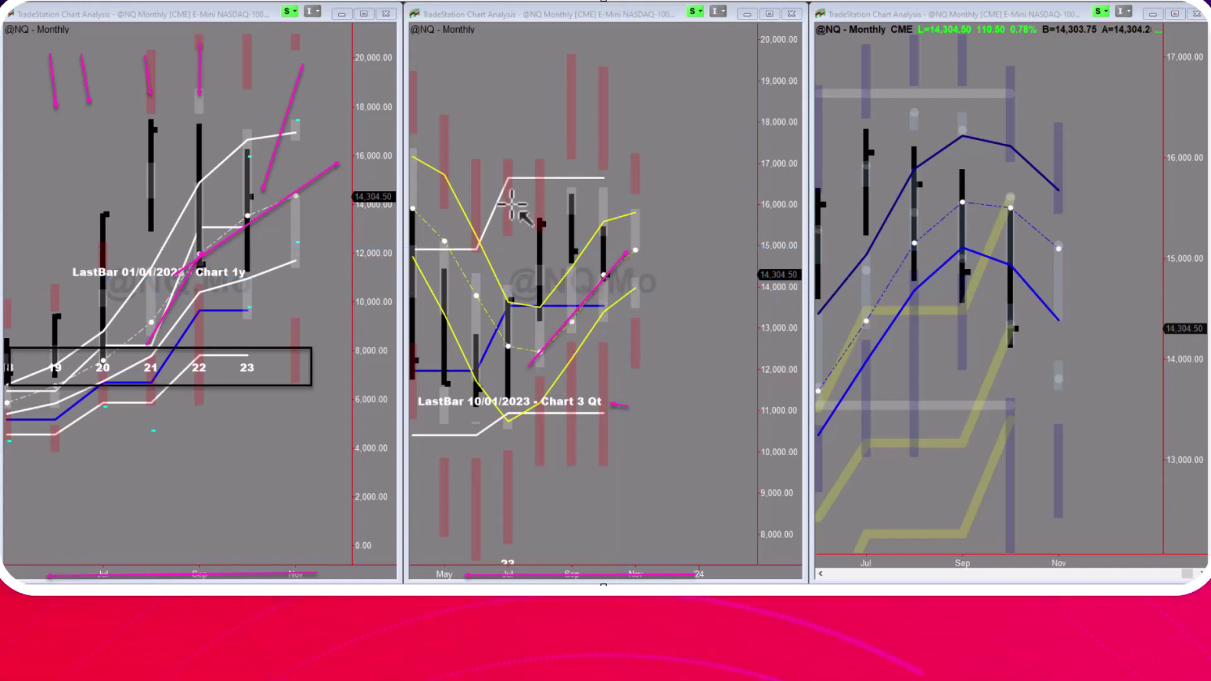
left_click_drag(508, 199, 509, 270)
left_click_drag(537, 171, 541, 208)
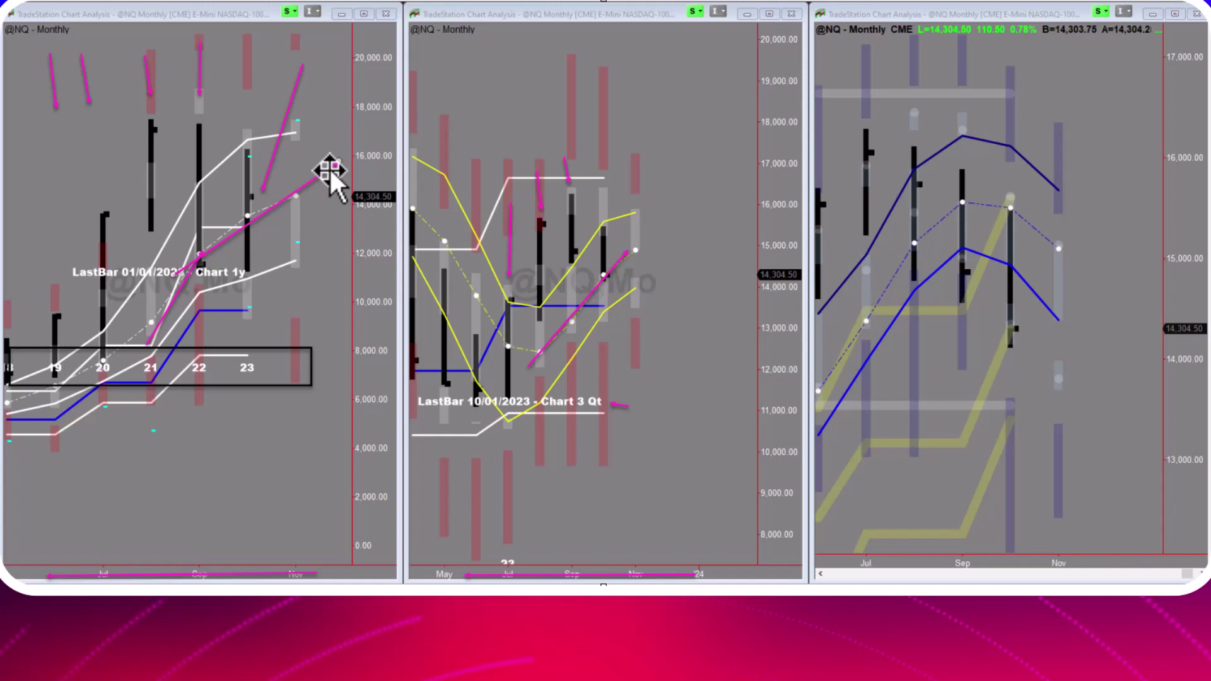
Extend the left chart's trend line rightward and add a tall magenta arrow near the Sep bar
left_click_drag(330, 167, 338, 163)
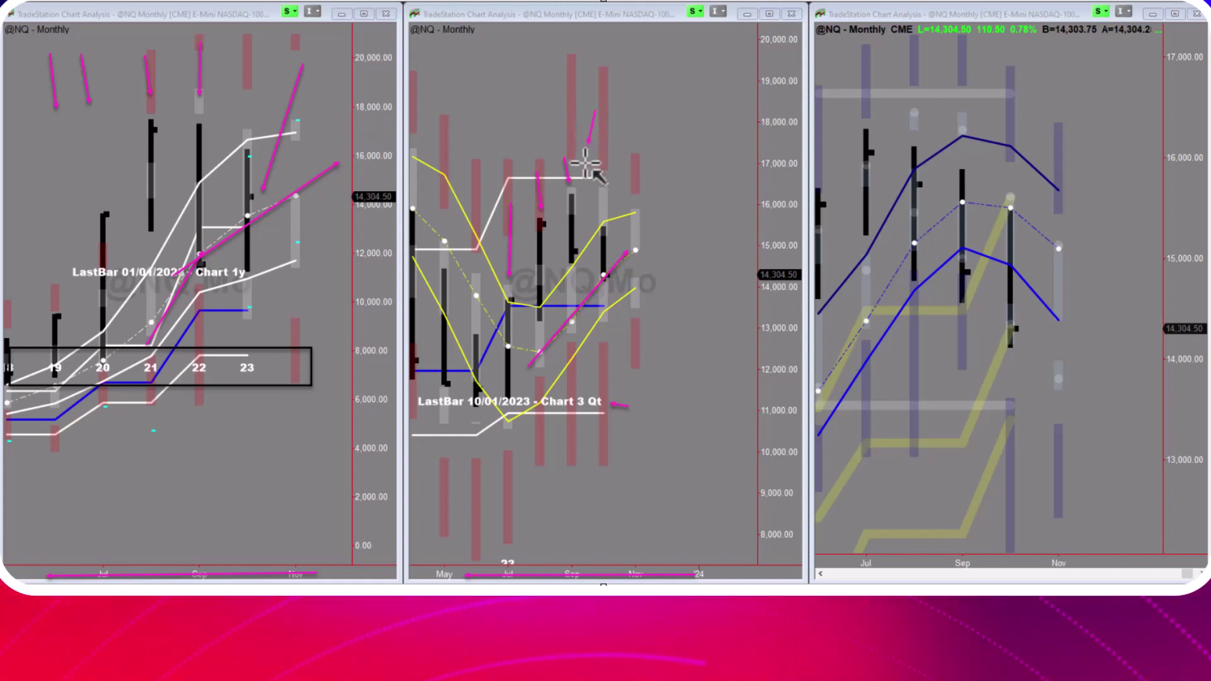
left_click_drag(585, 164, 579, 183)
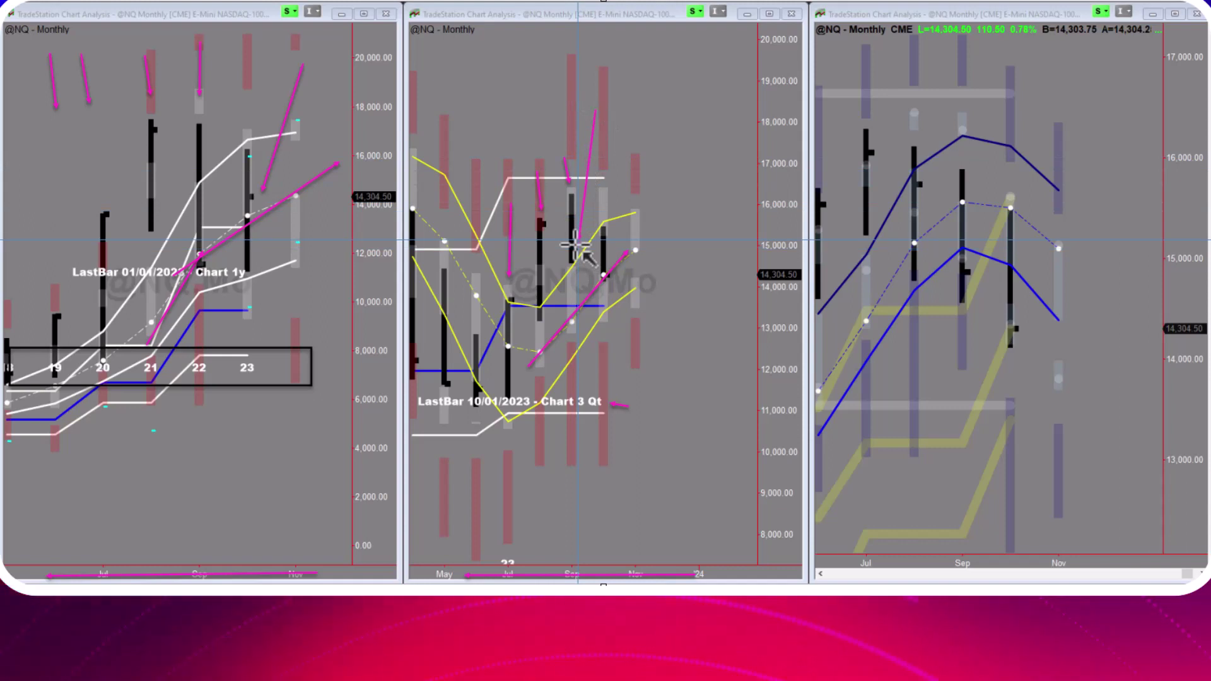
left_click_drag(576, 243, 597, 211)
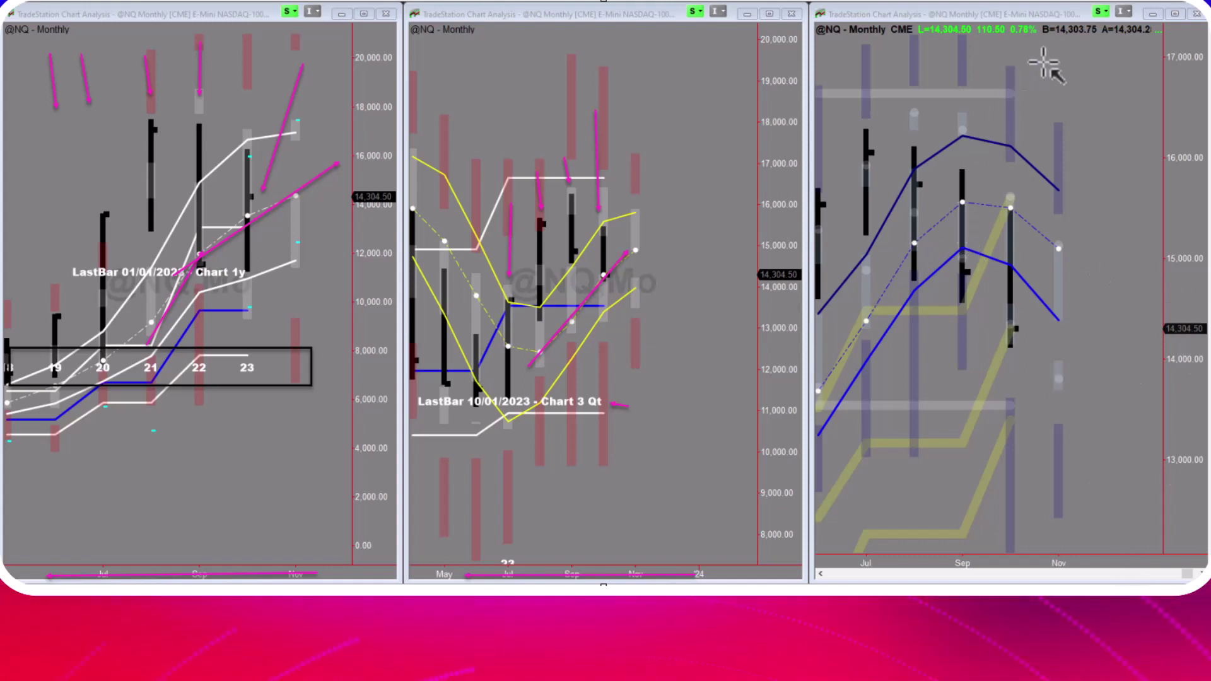
Draw a short magenta stub up from the Sep bar, and delete the stray Sep–Nov rectangle
mouse_move(1044, 61)
left_mouse_down()
mouse_move(1006, 125)
mouse_move(968, 253)
mouse_move(981, 284)
mouse_move(970, 191)
left_mouse_up()
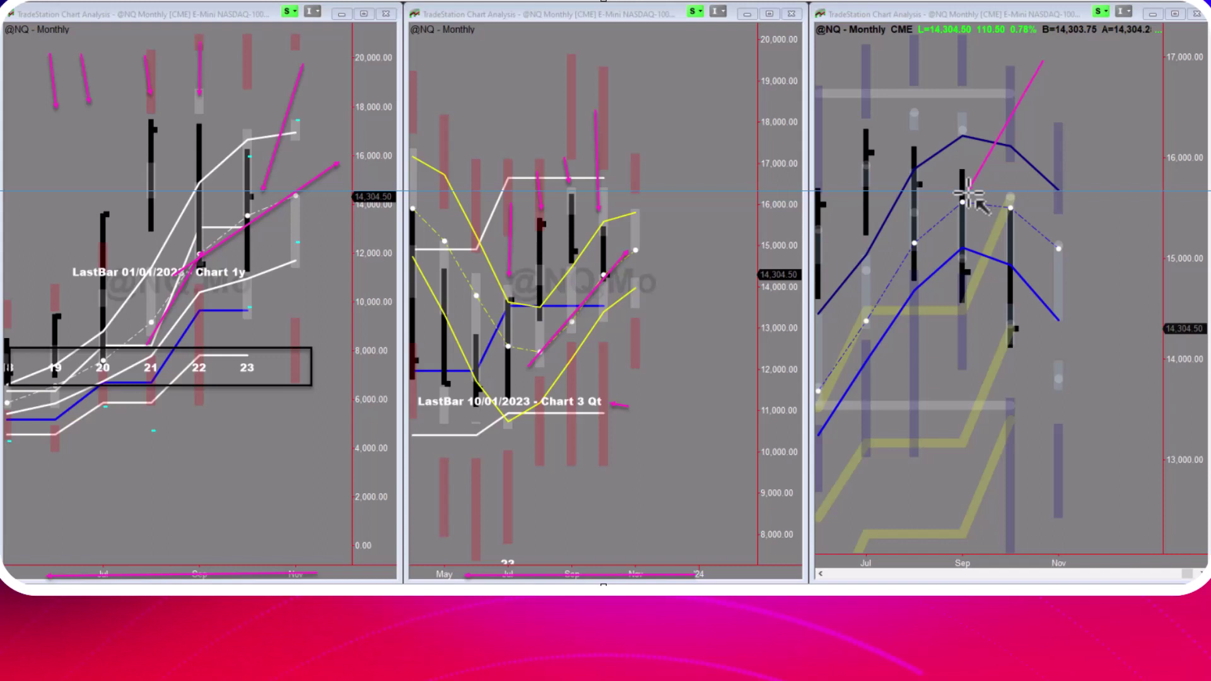
left_click_drag(932, 243, 1047, 73)
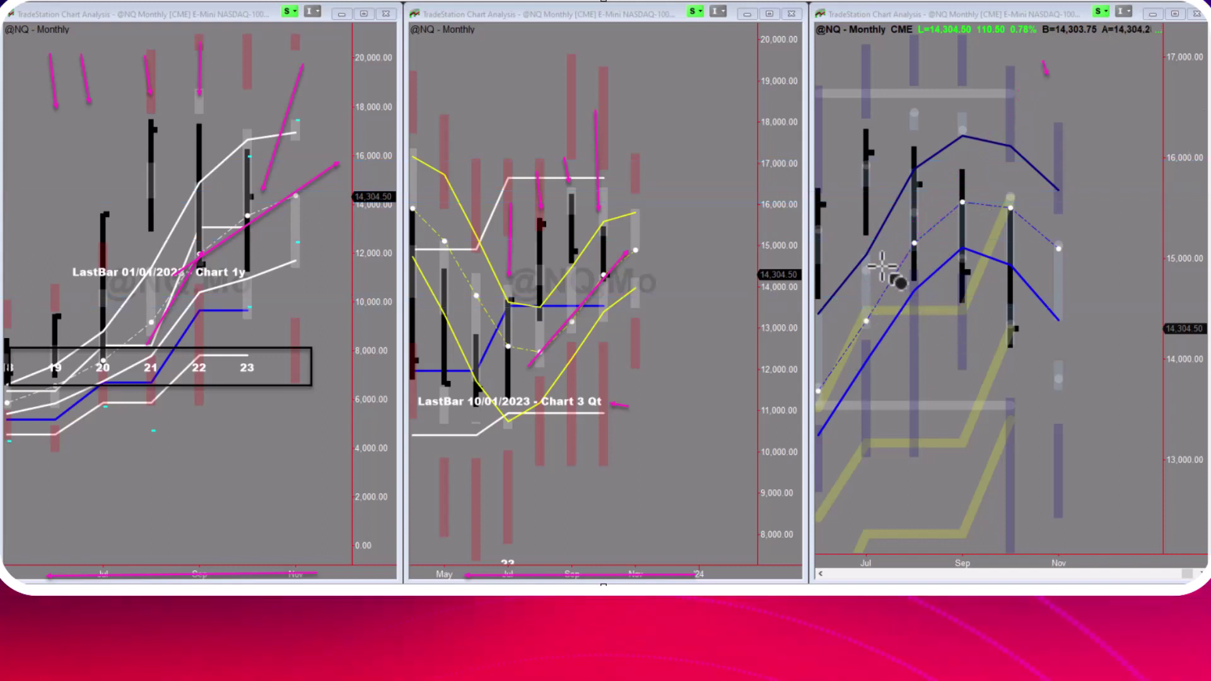
left_click_drag(886, 244, 1144, 326)
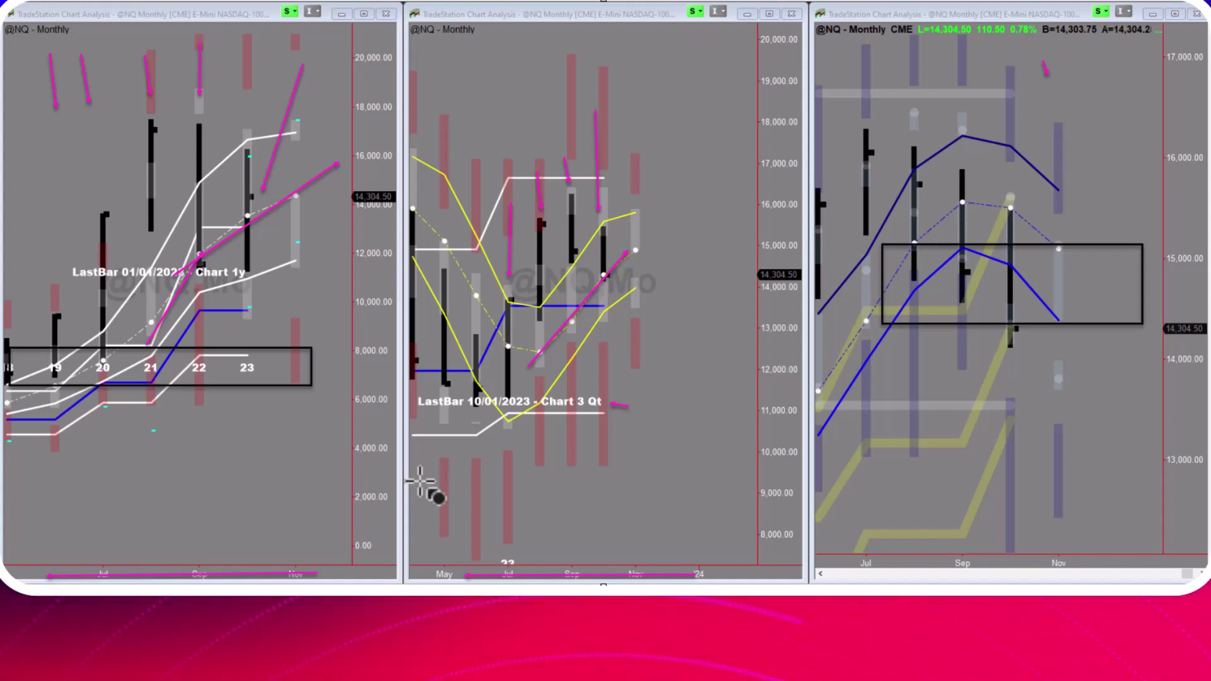
left_click_drag(1136, 324, 1133, 344)
key("Delete")
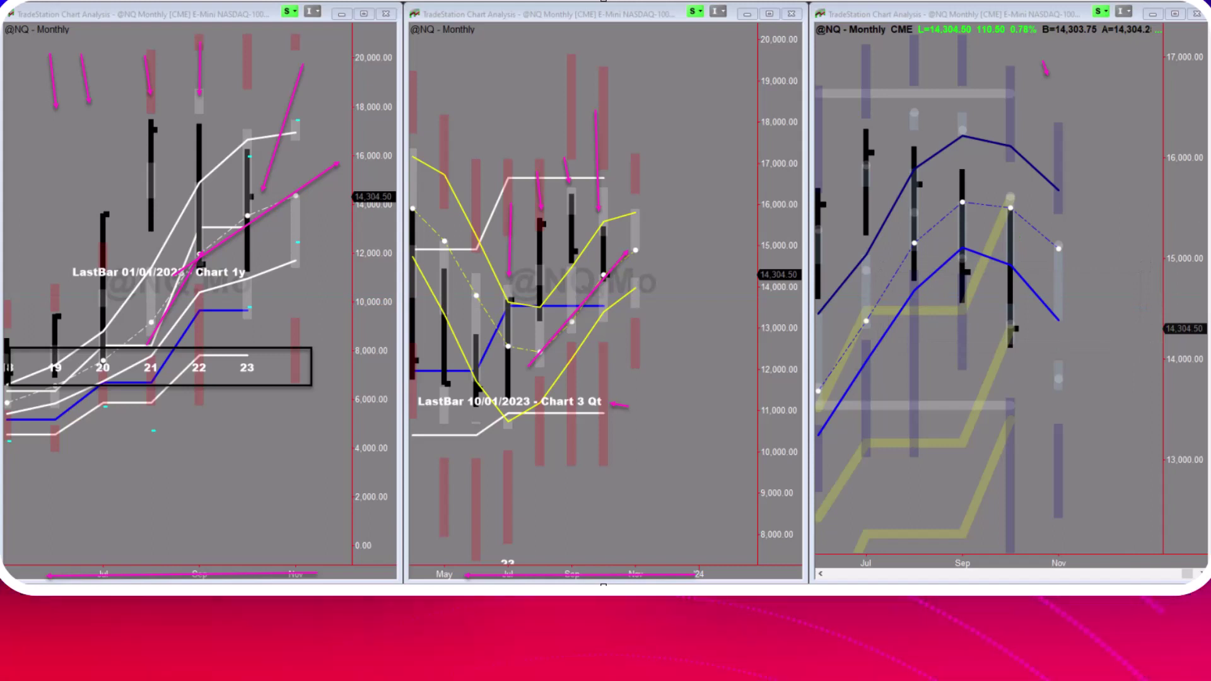
Add magenta target lines near the Nov bar and up and down arrows from the Oct bar
left_click_drag(1173, 343, 1054, 331)
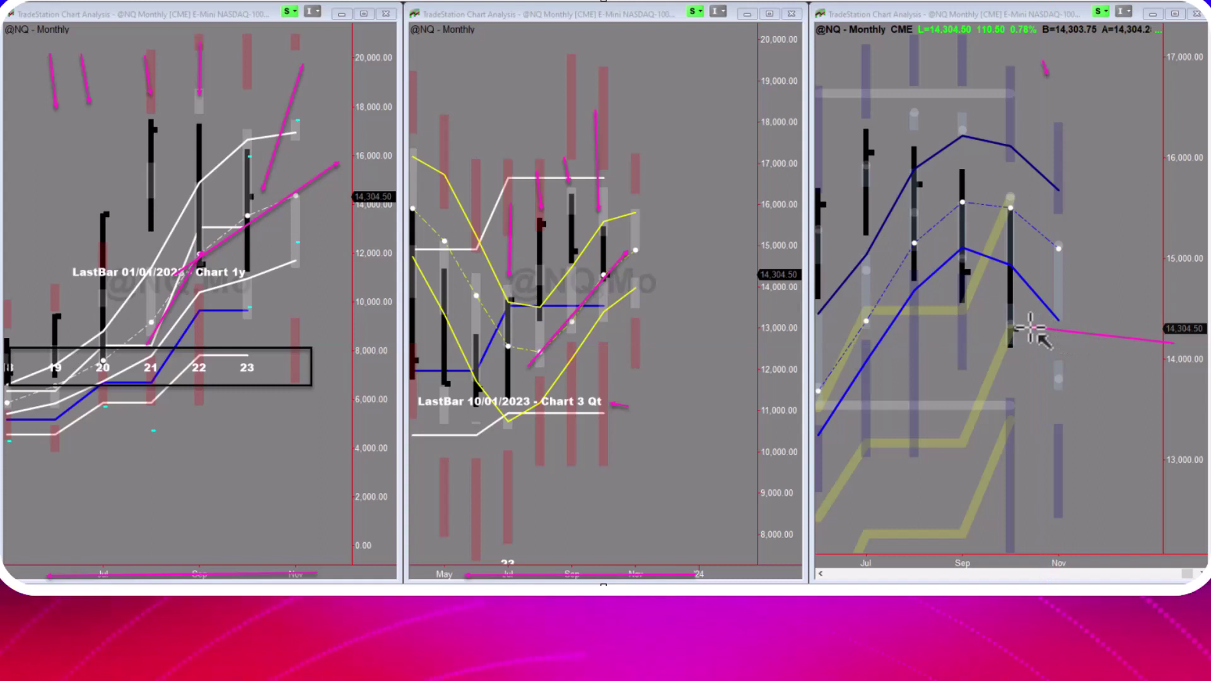
left_click_drag(1128, 308, 1082, 318)
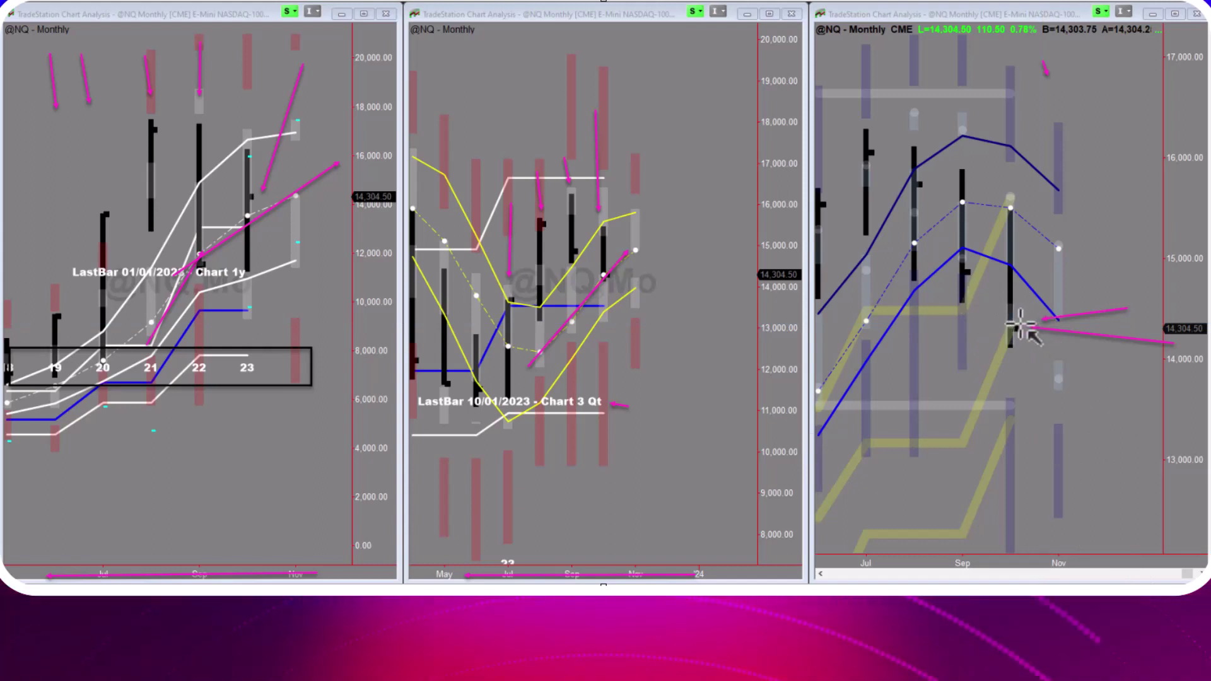
mouse_move(1018, 323)
left_mouse_down()
mouse_move(1042, 282)
mouse_move(1050, 165)
mouse_move(1090, 374)
left_mouse_up()
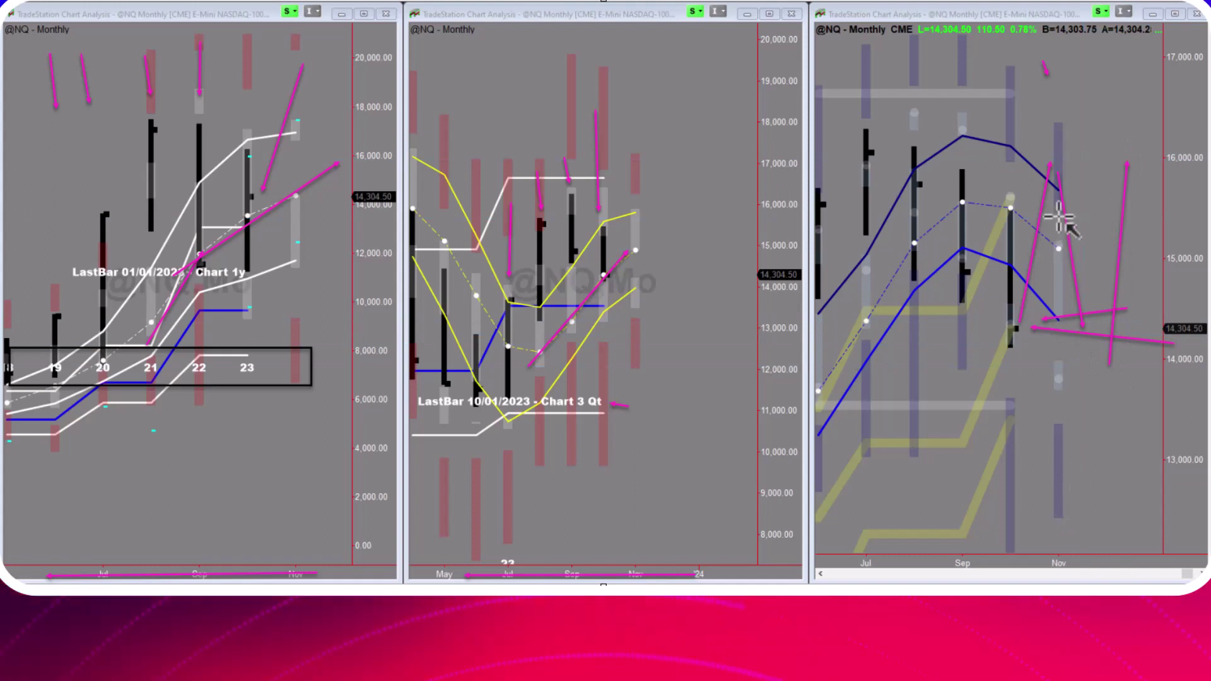
left_click_drag(1045, 298, 1116, 501)
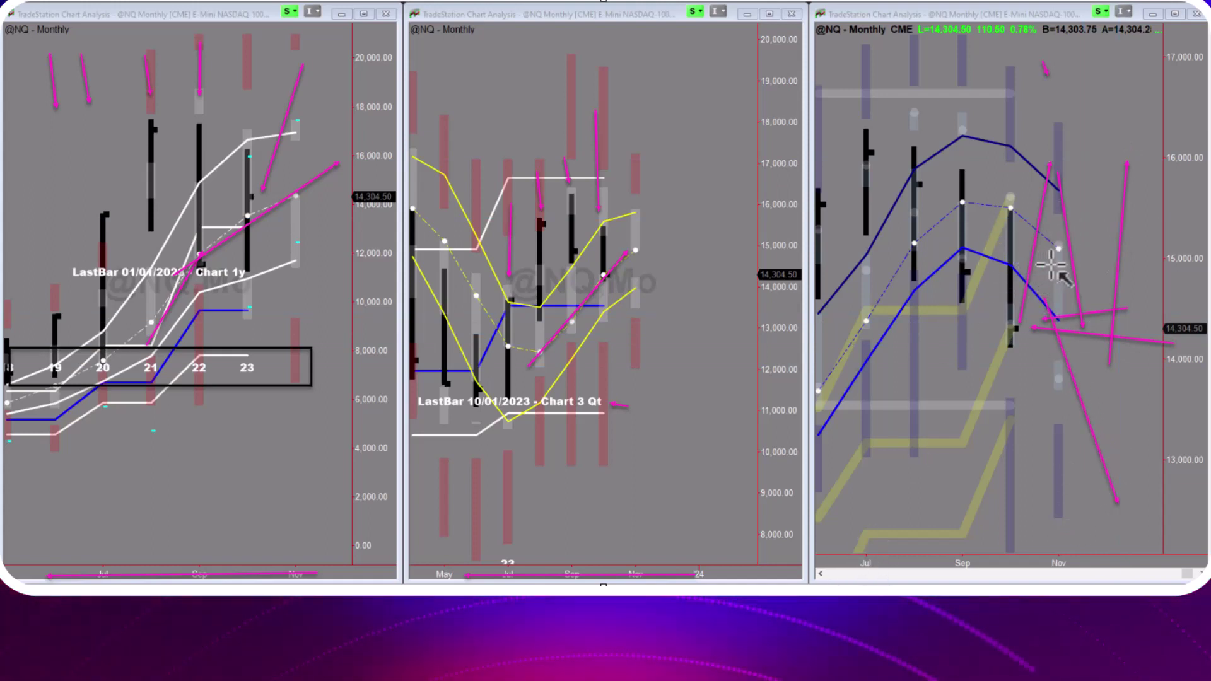
left_click_drag(1048, 265, 1129, 81)
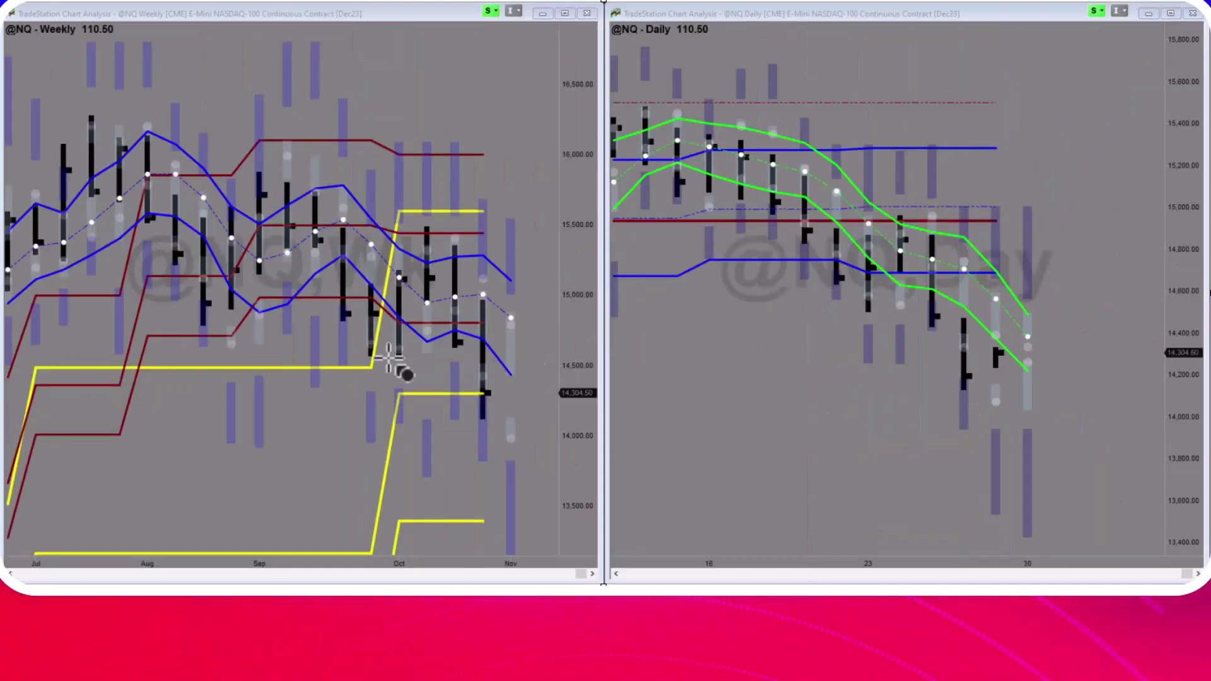
Box the late Oct–Nov weekly bars, add a rising magenta trend line, and a downtrend to about 14,000
mouse_move(469, 255)
left_mouse_down()
mouse_move(492, 513)
mouse_move(509, 517)
mouse_move(516, 503)
left_mouse_up()
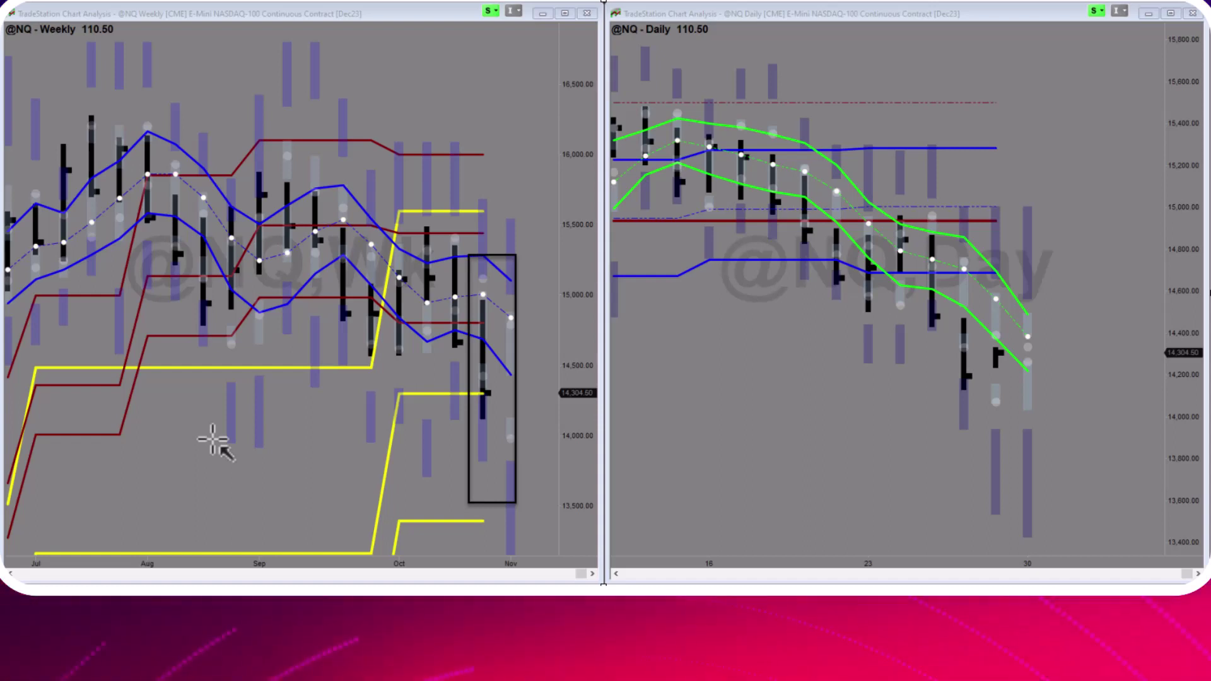
mouse_move(212, 437)
left_mouse_down()
mouse_move(470, 401)
mouse_move(467, 420)
mouse_move(467, 407)
left_mouse_up()
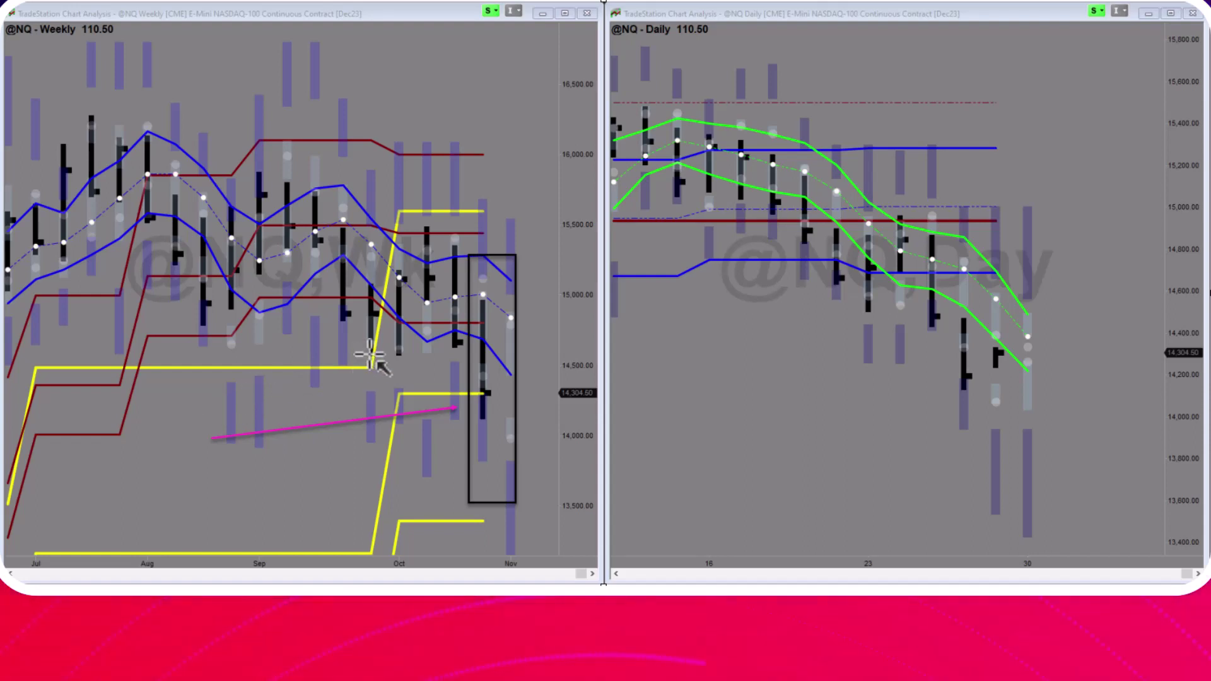
left_click_drag(415, 276, 431, 318)
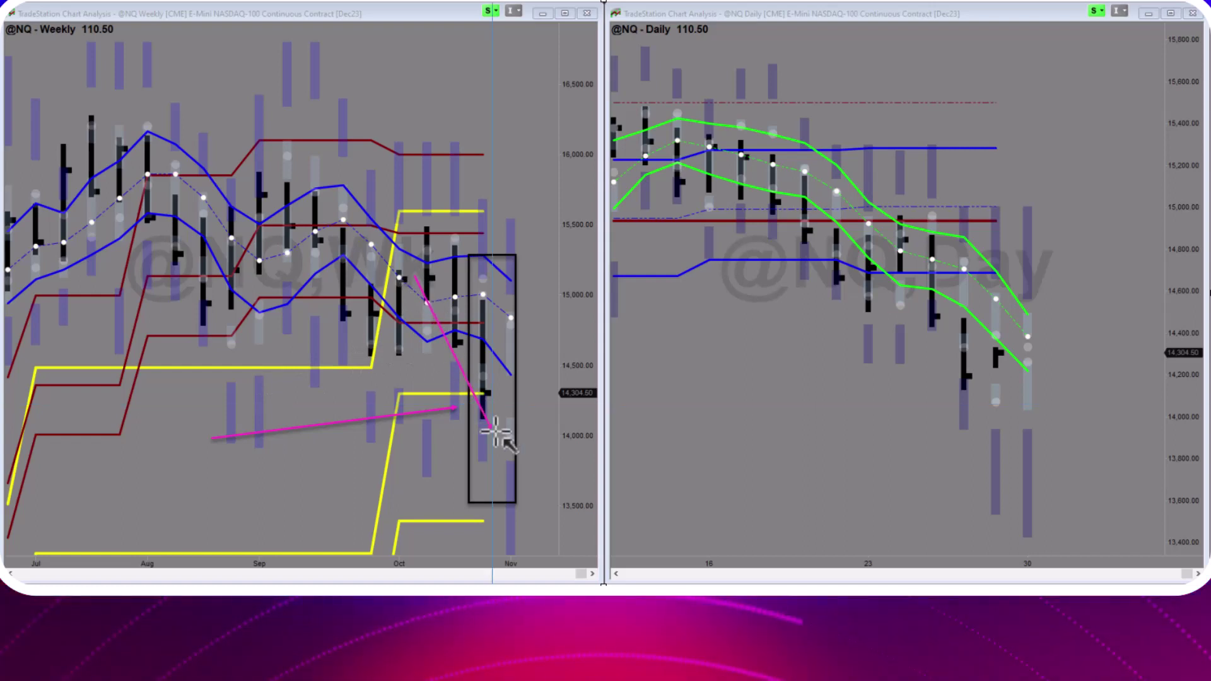
left_click_drag(495, 432, 508, 433)
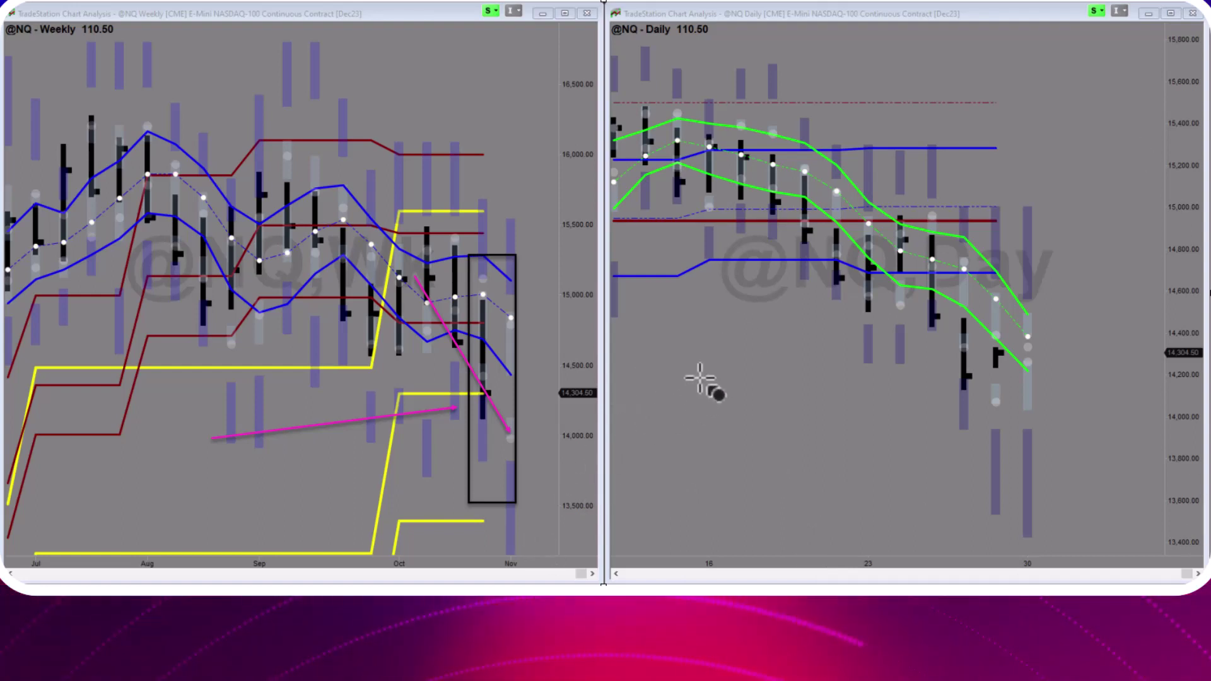
Box the daily chart's zone from about 13,650 to 14,250, mid-October past Oct 30
left_click_drag(693, 360, 1139, 491)
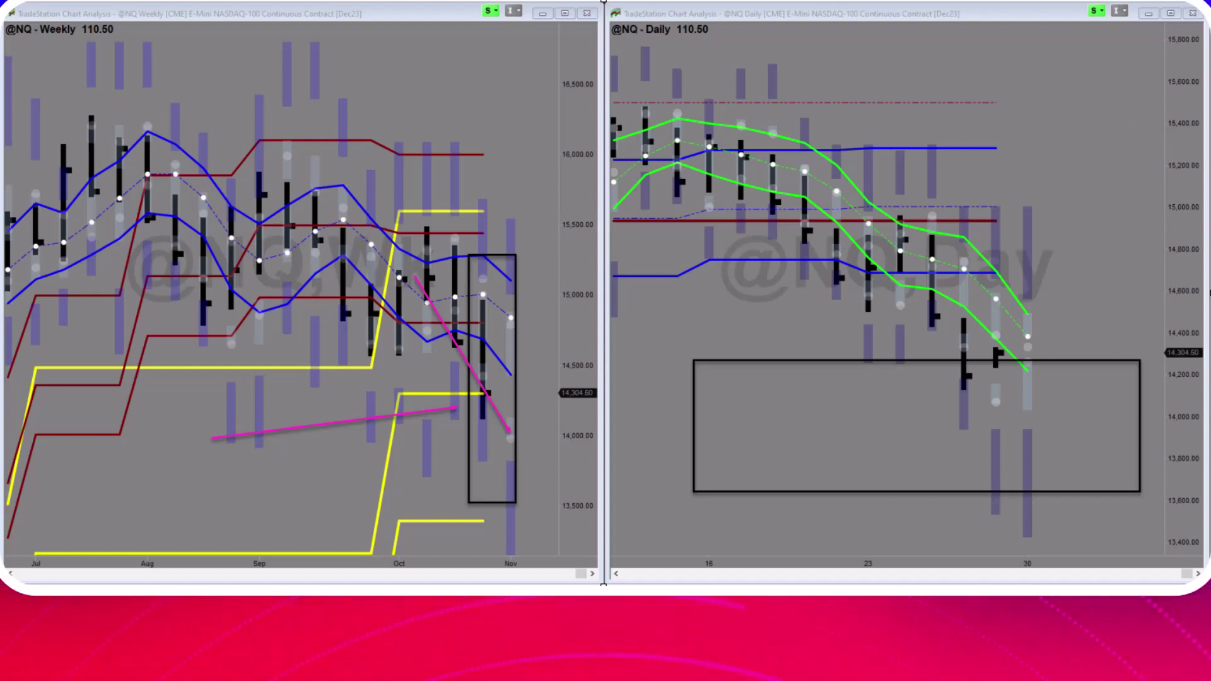
Mark a small box near 13,900, draw a downward line through it, and another along the lower bars
left_click_drag(1082, 453, 1033, 429)
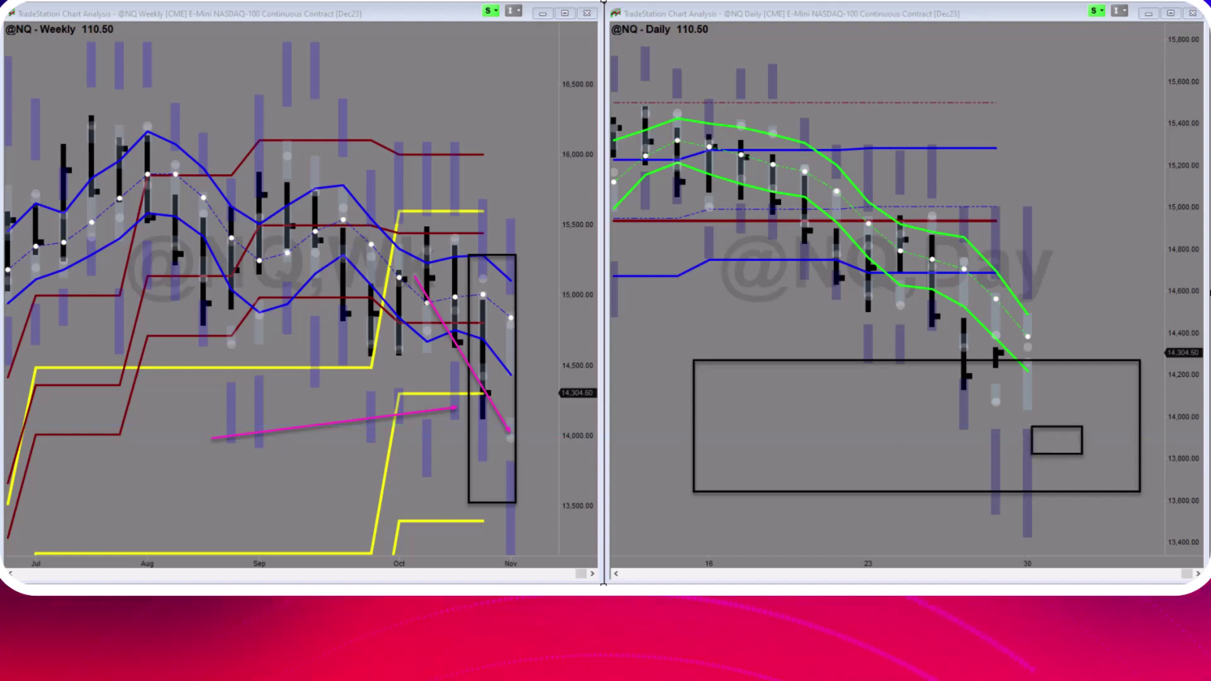
mouse_move(1111, 511)
left_mouse_down()
mouse_move(1009, 403)
mouse_move(981, 392)
mouse_move(979, 417)
mouse_move(979, 385)
left_mouse_up()
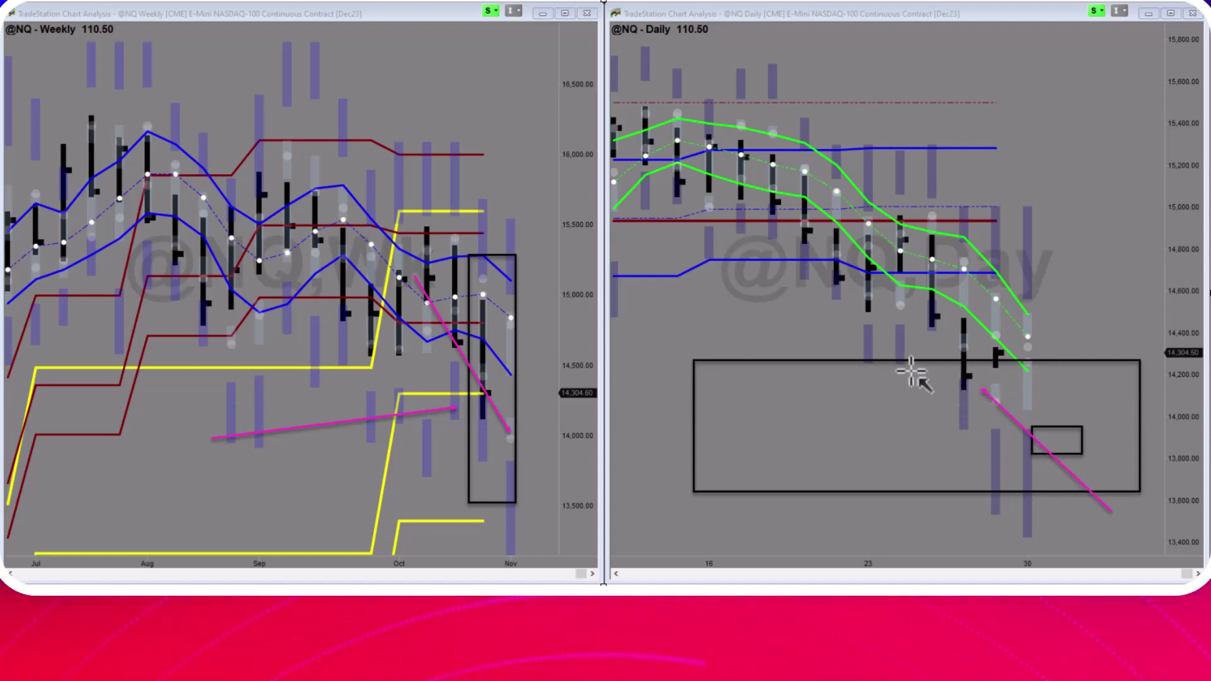
mouse_move(837, 323)
left_mouse_down()
mouse_move(914, 441)
mouse_move(996, 379)
mouse_move(938, 385)
left_mouse_up()
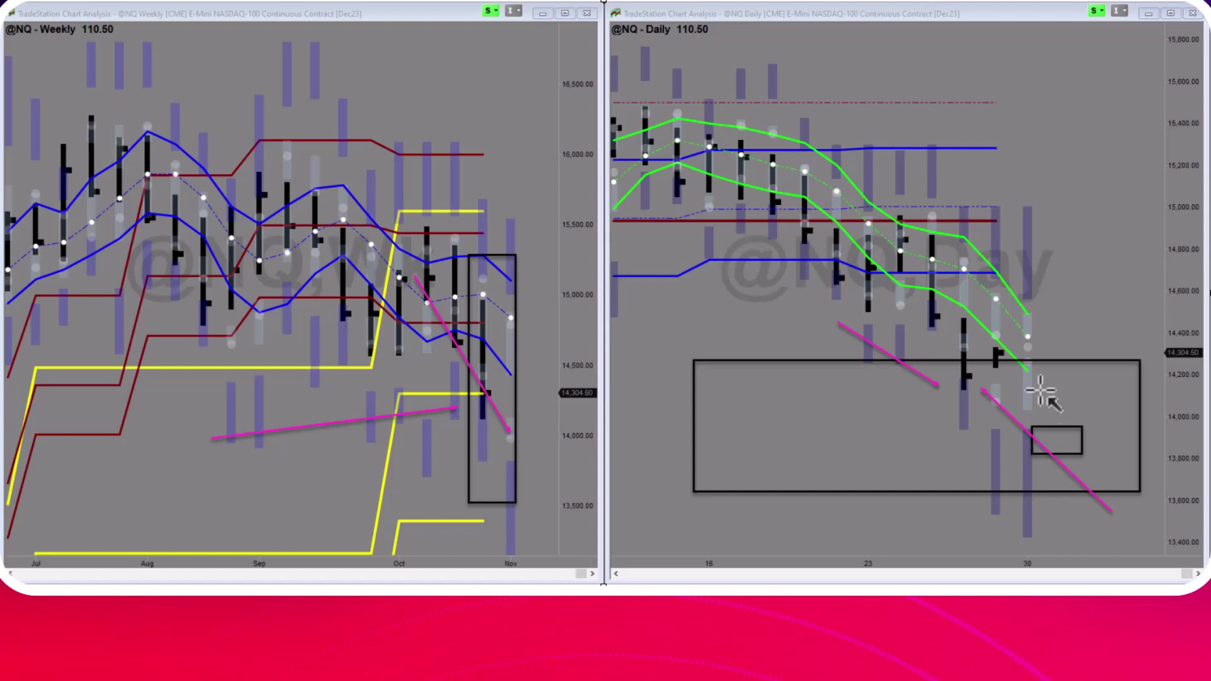
Draw two downward magenta lines above the latest bars and shorten the upper one
left_click_drag(939, 254, 1074, 355)
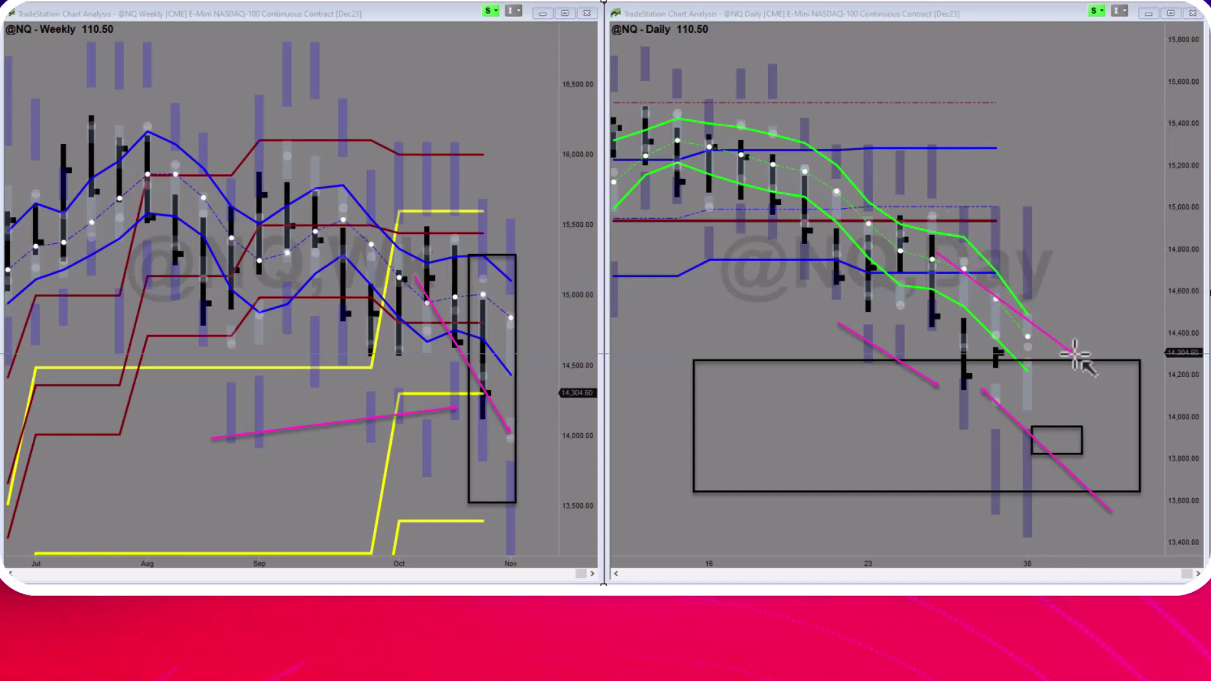
mouse_move(979, 247)
left_mouse_down()
mouse_move(1008, 319)
mouse_move(1054, 366)
left_mouse_up()
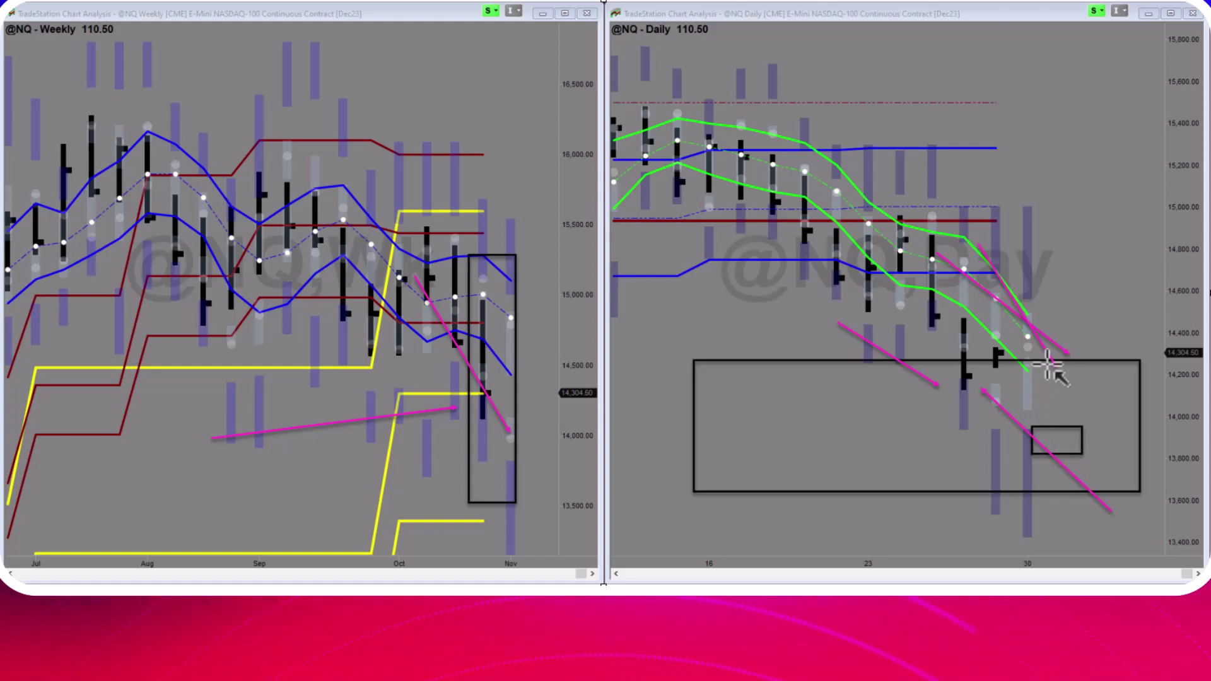
left_click_drag(1046, 354, 1055, 347)
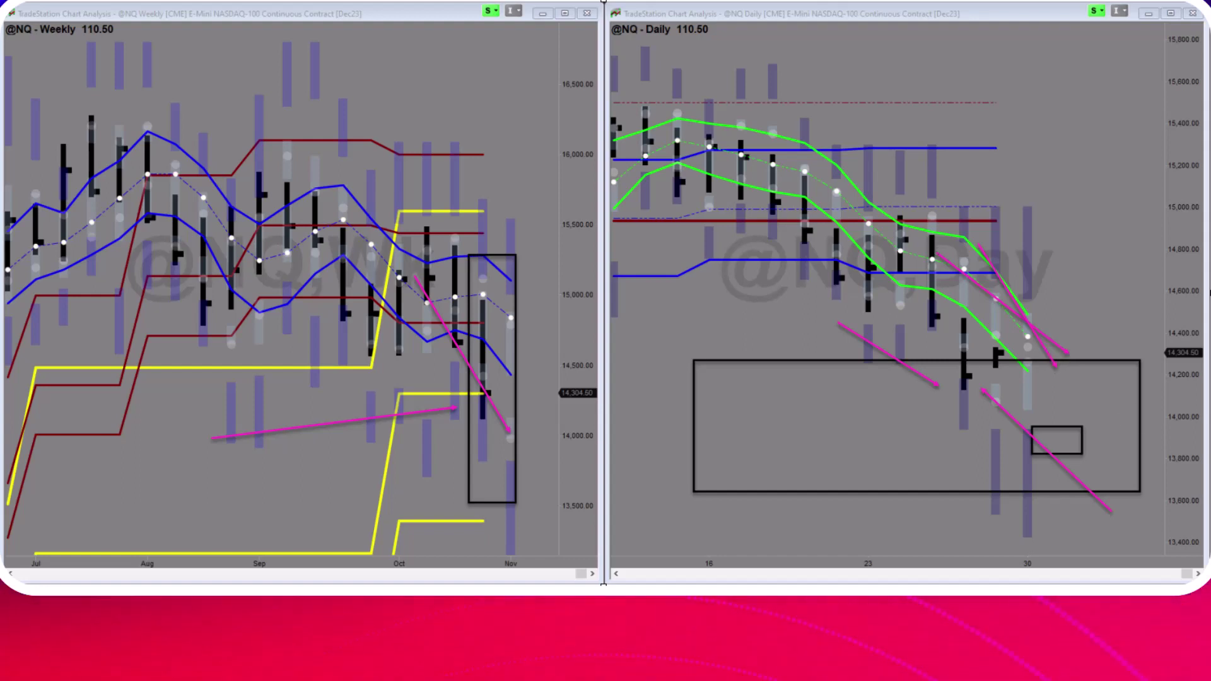
Replace the daily marks with two steep magenta trend lines to about 13,800 and a box near 14,000
key("Delete")
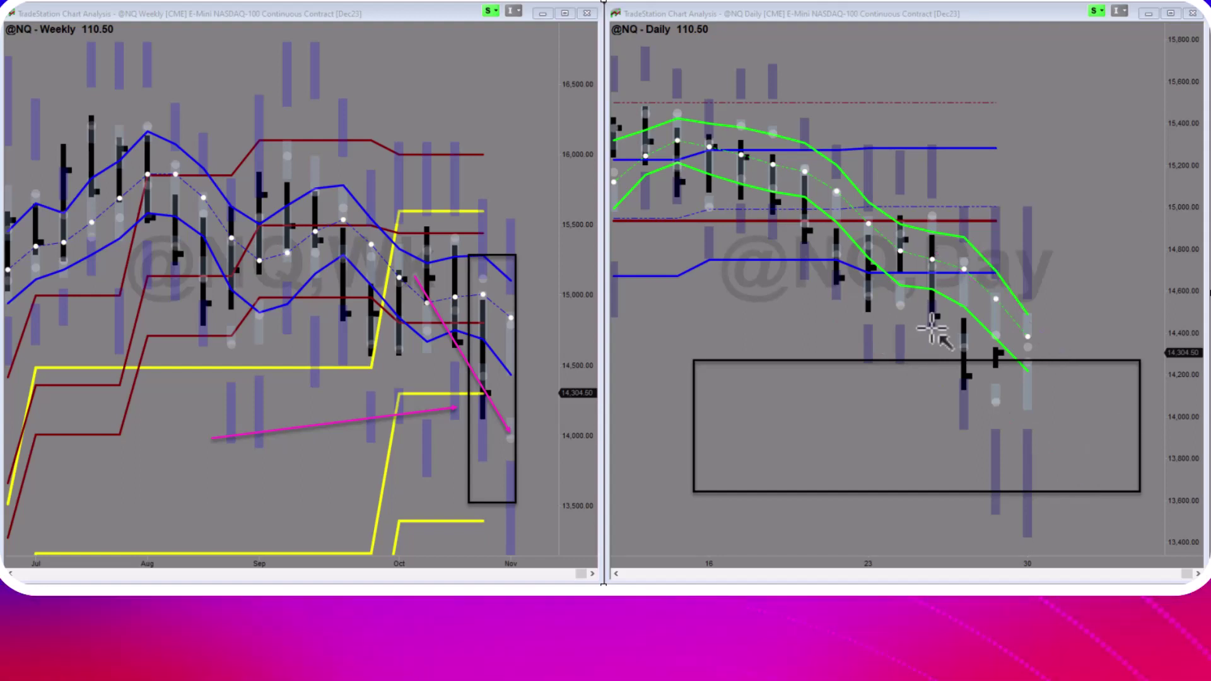
left_click_drag(1012, 454, 1008, 459)
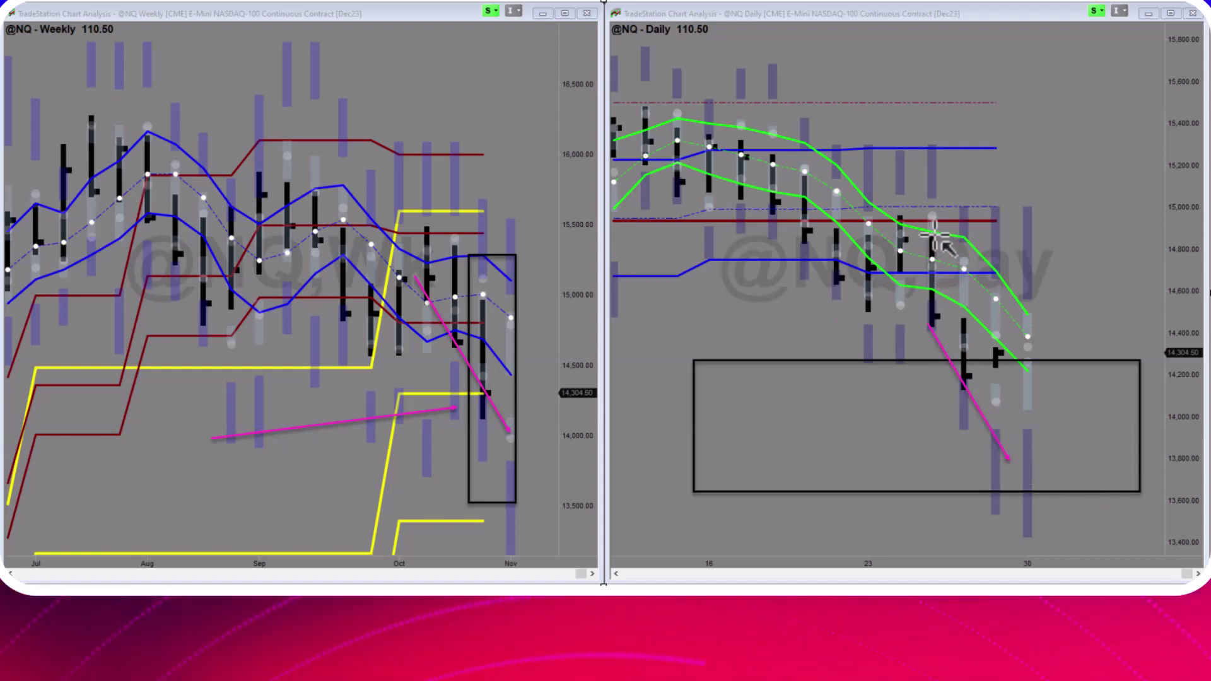
left_click_drag(932, 238, 991, 346)
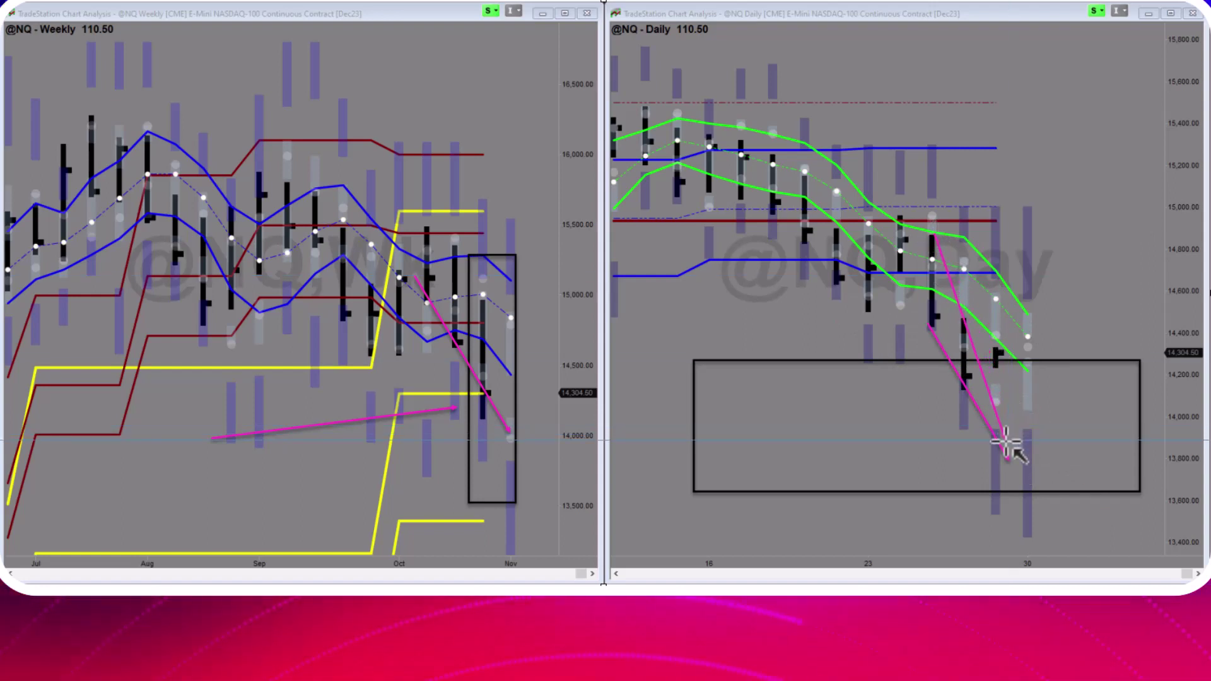
left_click_drag(1007, 440, 1004, 437)
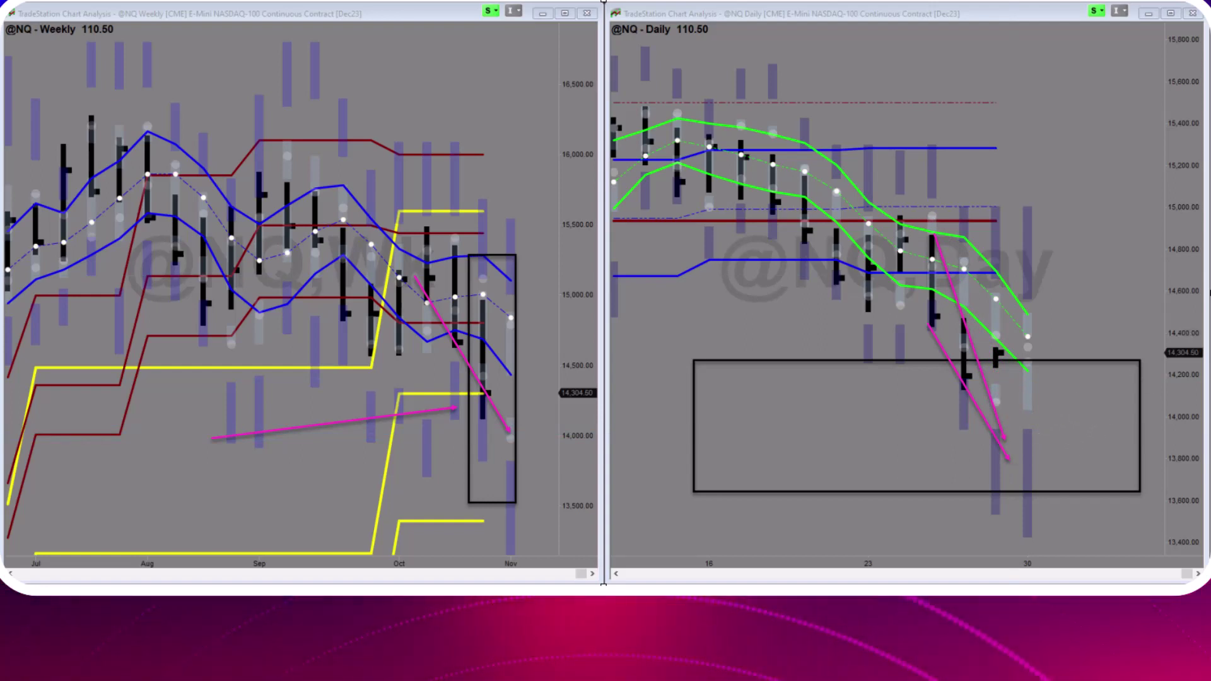
left_click_drag(1055, 403, 951, 440)
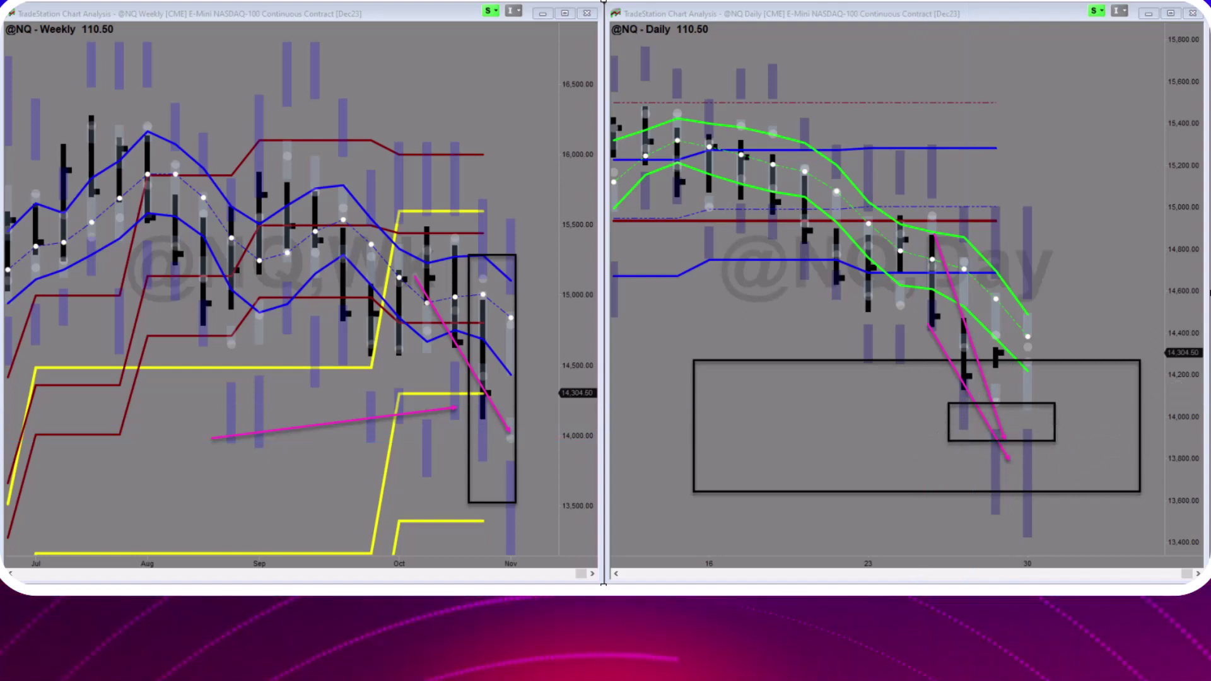
Draw six magenta target arrows from the right toward the latest daily bars, spanning 14,000–15,200
left_click_drag(1100, 423, 1035, 422)
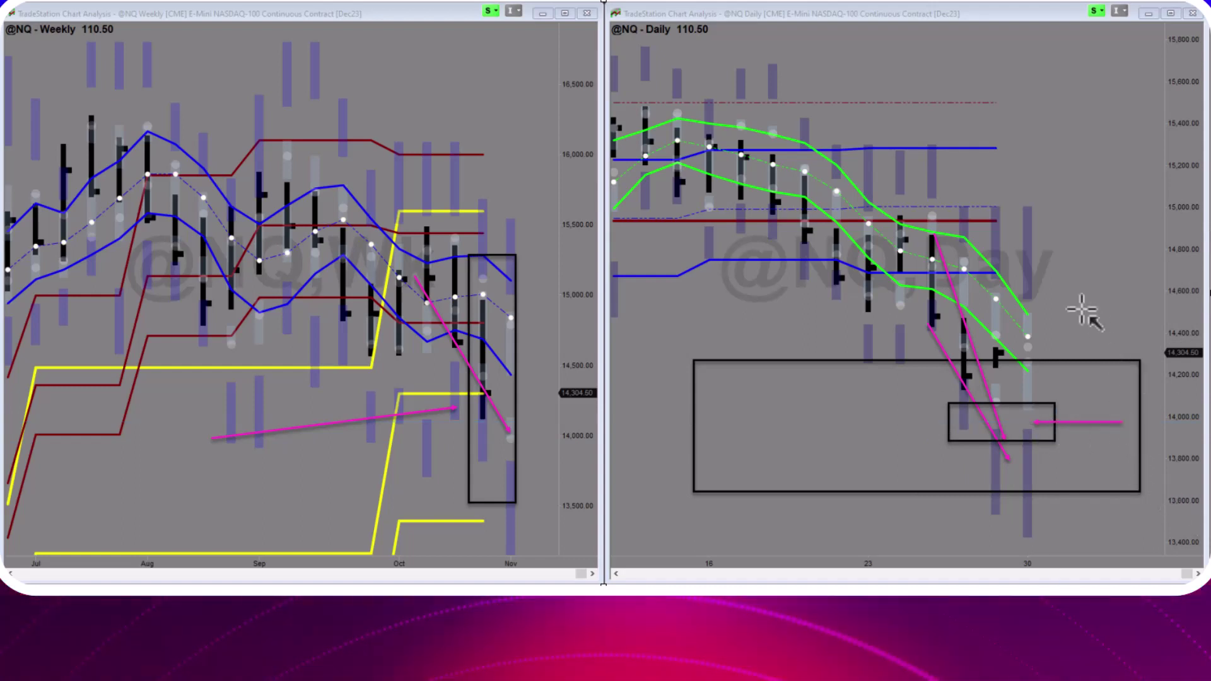
left_click_drag(1114, 376, 1048, 381)
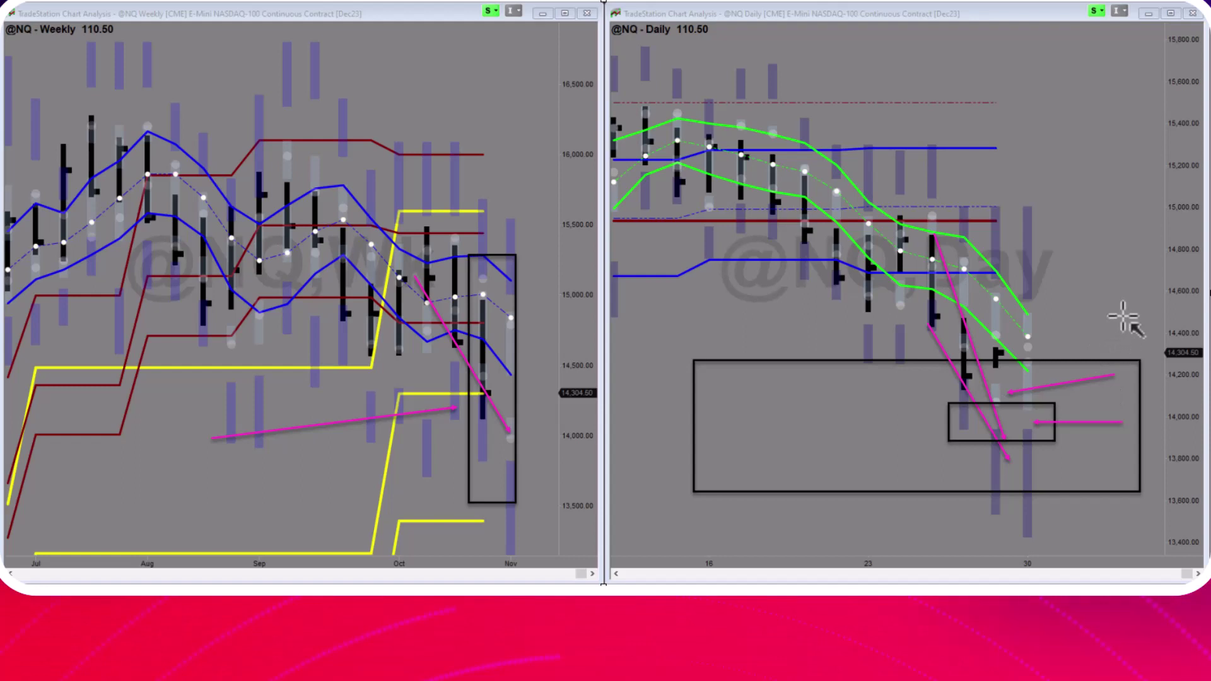
mouse_move(1129, 320)
left_mouse_down()
mouse_move(1060, 343)
mouse_move(1032, 324)
mouse_move(1045, 336)
left_mouse_up()
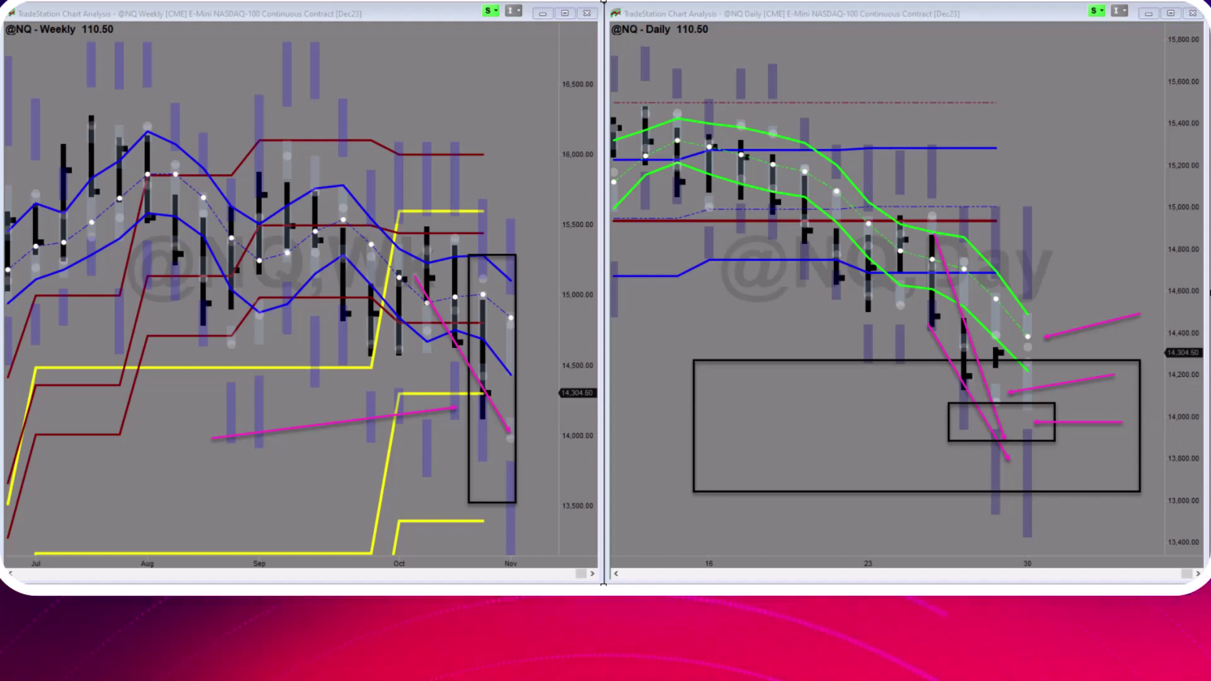
left_click_drag(1149, 250, 1007, 340)
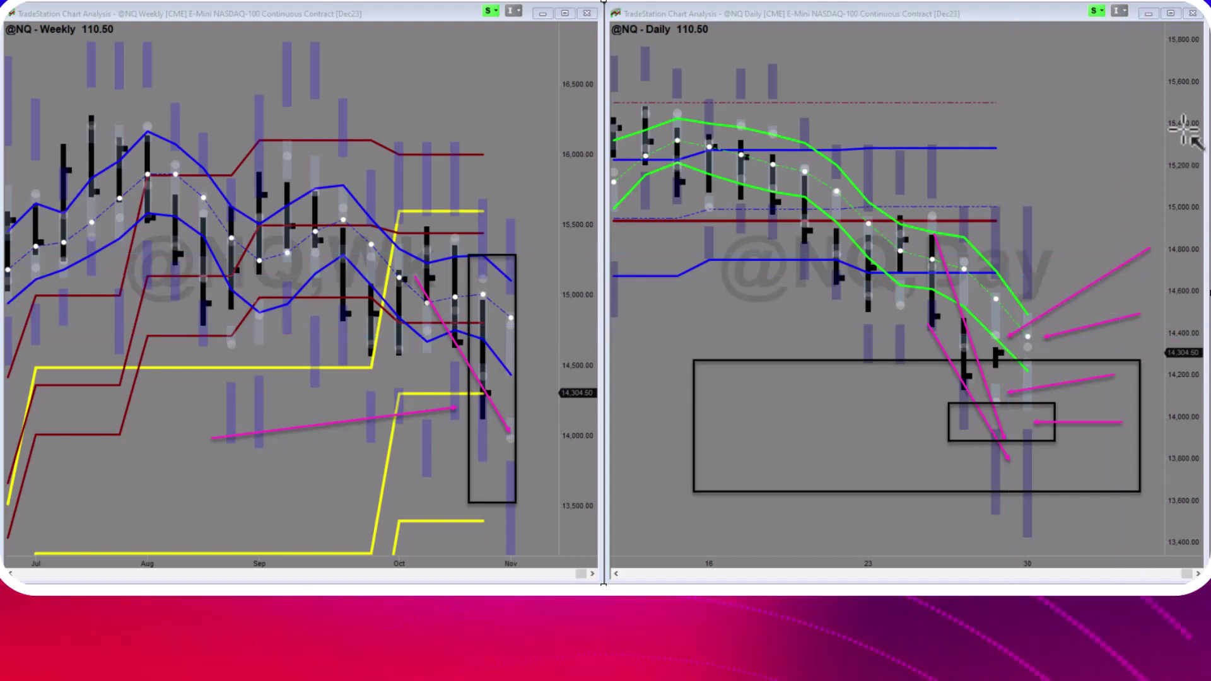
left_click_drag(1166, 169, 998, 296)
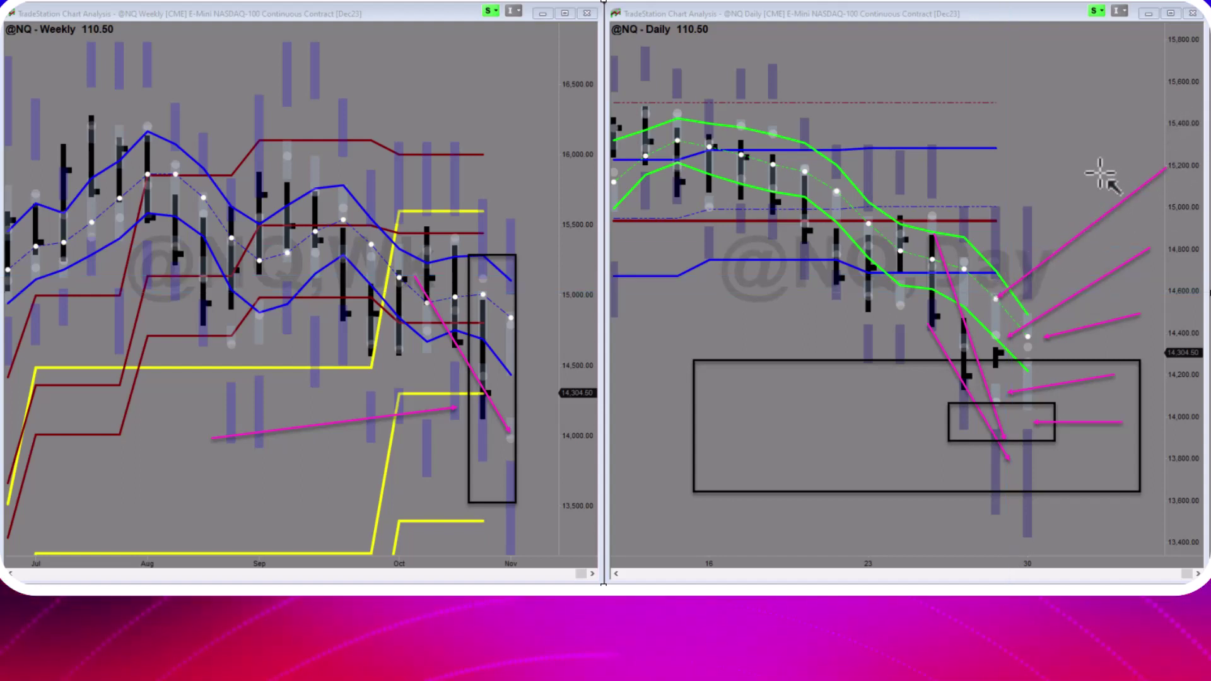
left_click_drag(1067, 210, 1017, 255)
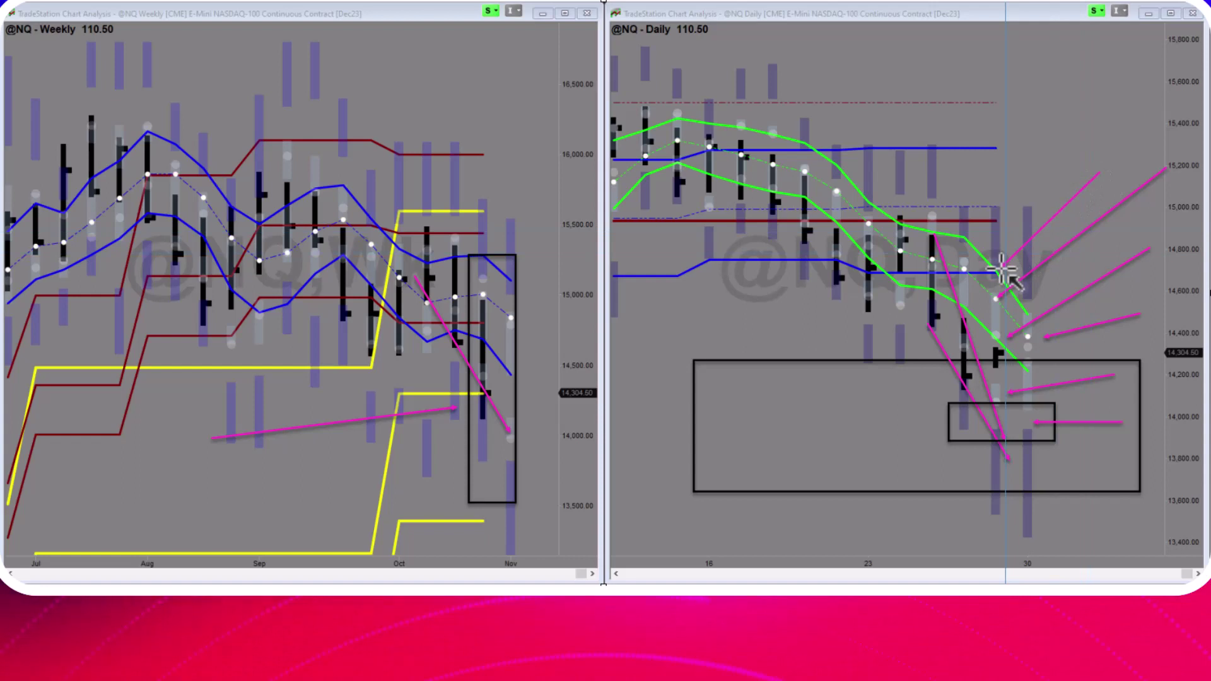